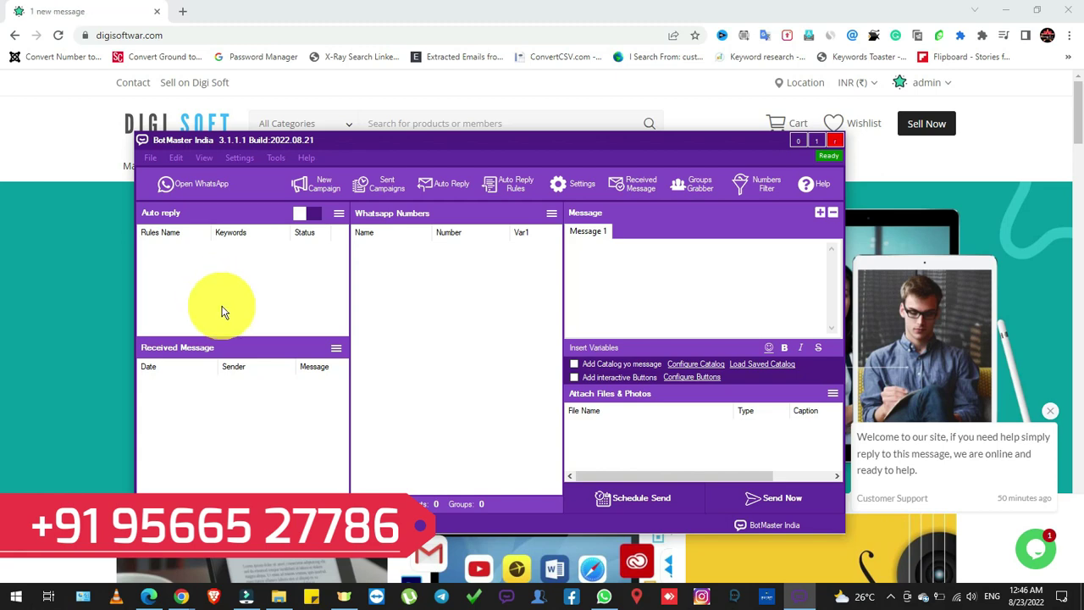
# Tick 'Add Catalog yo message' and 'Add interactive Buttons', then untick the catalog option again
pyautogui.click(573, 365)
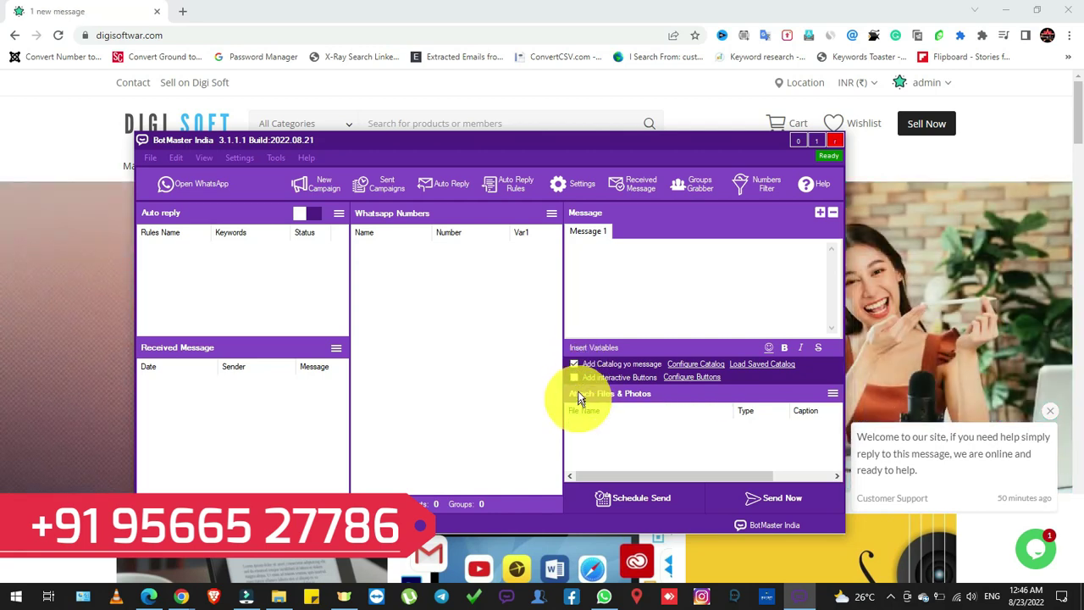
pyautogui.click(573, 377)
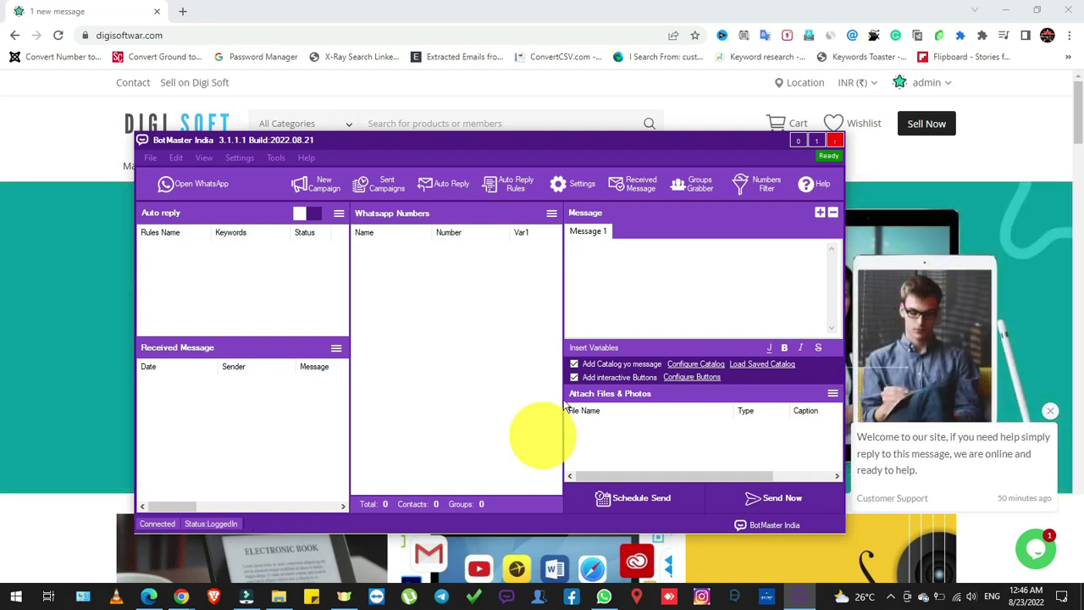
pyautogui.click(574, 364)
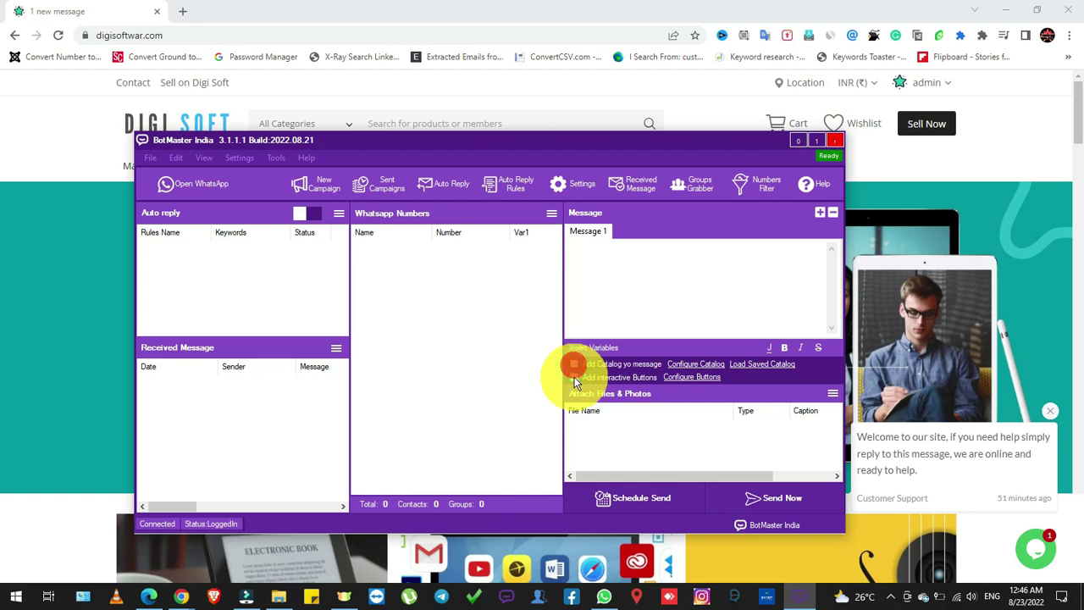
# Write 'hi' and 'test' in Message 1, insert the [[fullname]] variable, then delete it
pyautogui.click(664, 283)
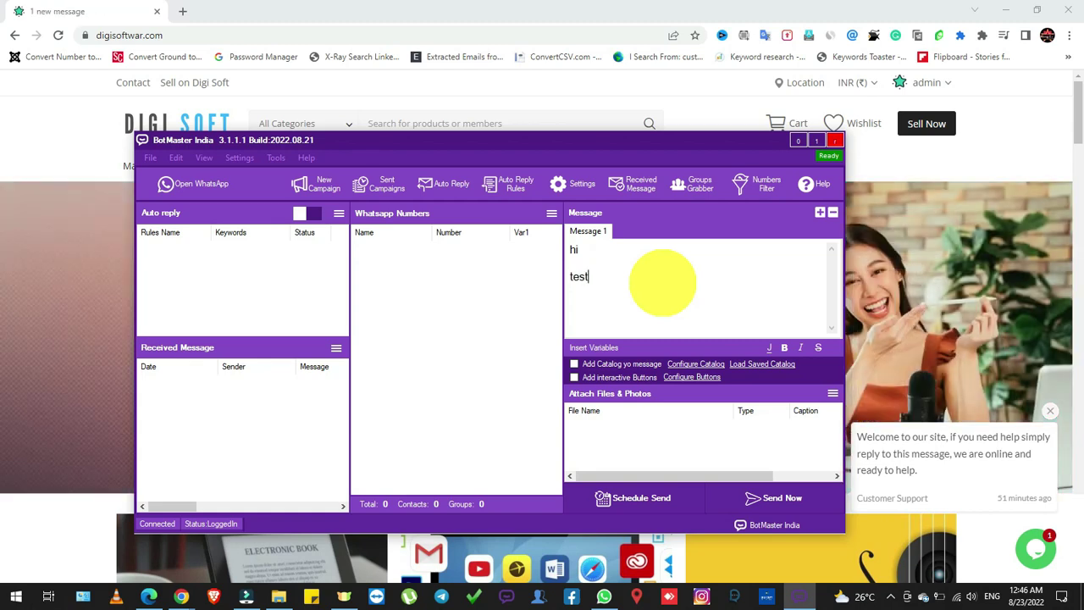
pyautogui.click(600, 347)
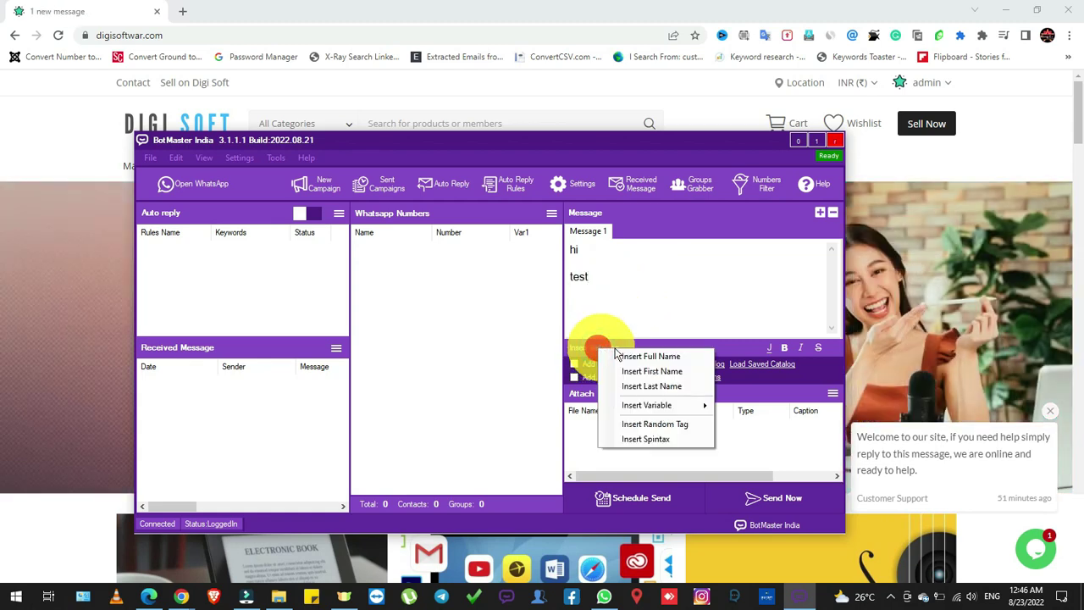
pyautogui.click(624, 356)
pyautogui.click(595, 297)
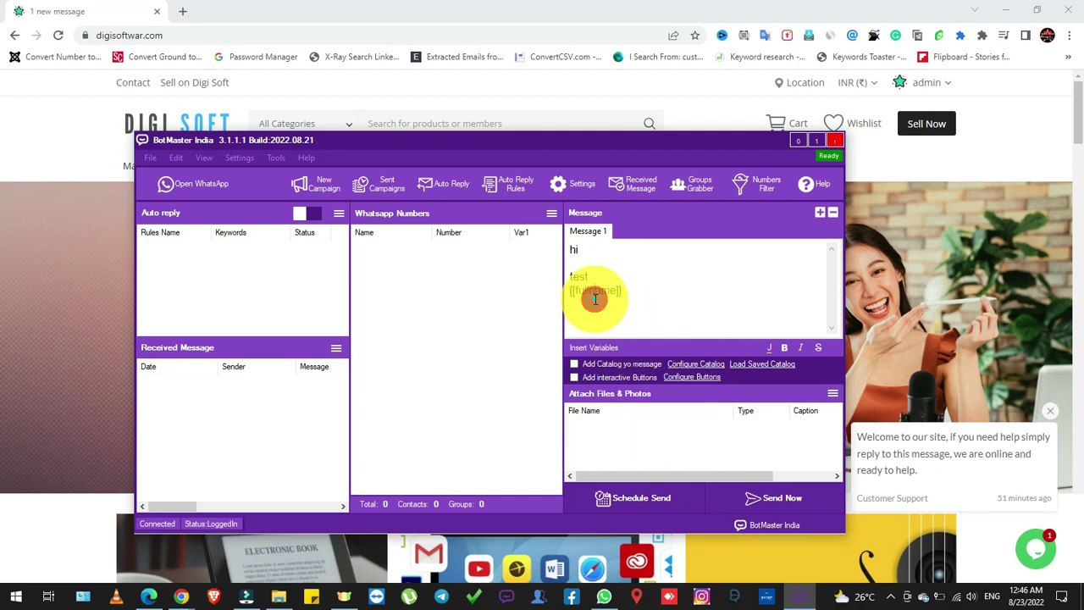
pyautogui.doubleClick(595, 298)
pyautogui.press('BackSpace')
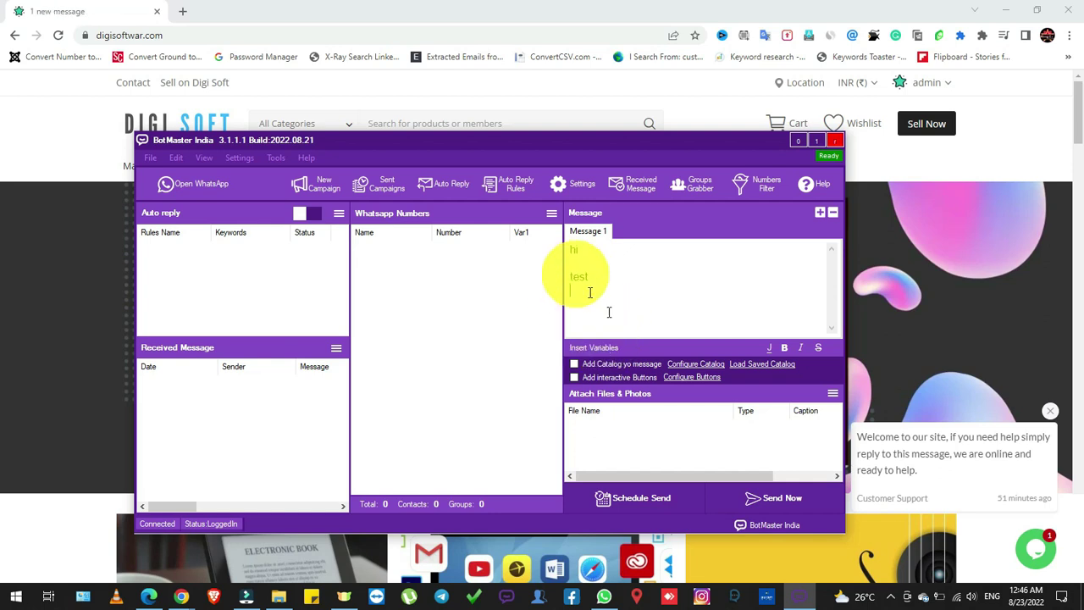
# Manually import the recipient's phone number into the WhatsApp numbers list
pyautogui.click(550, 214)
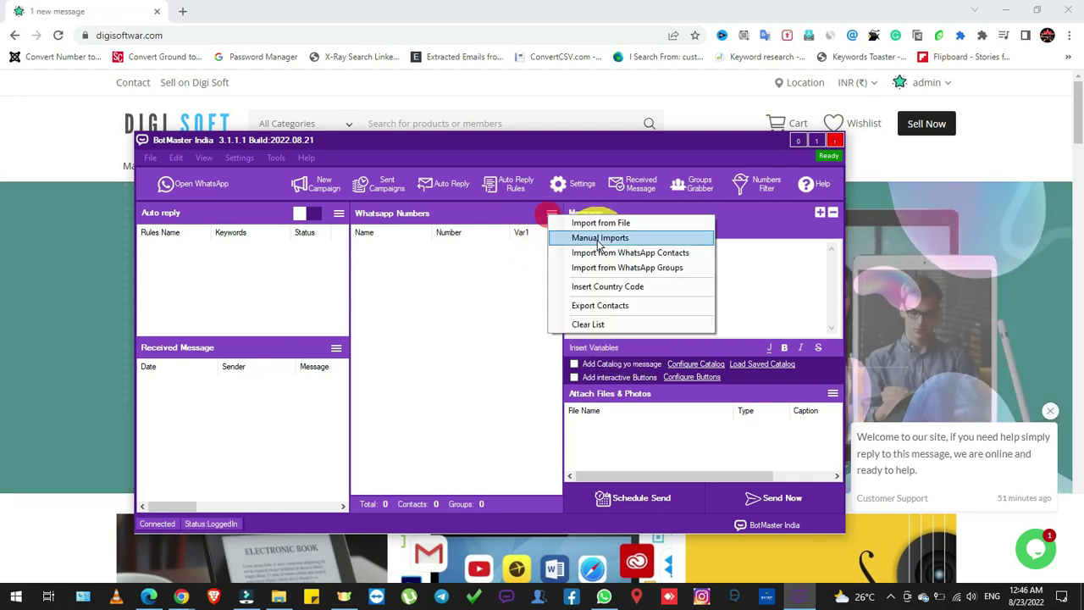
pyautogui.click(599, 238)
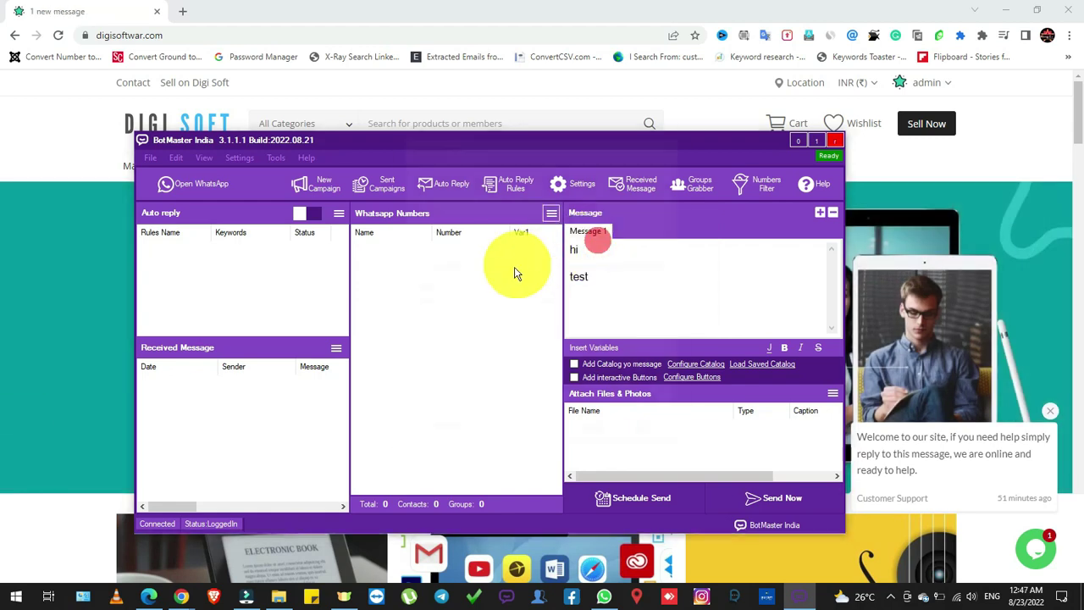
pyautogui.click(484, 214)
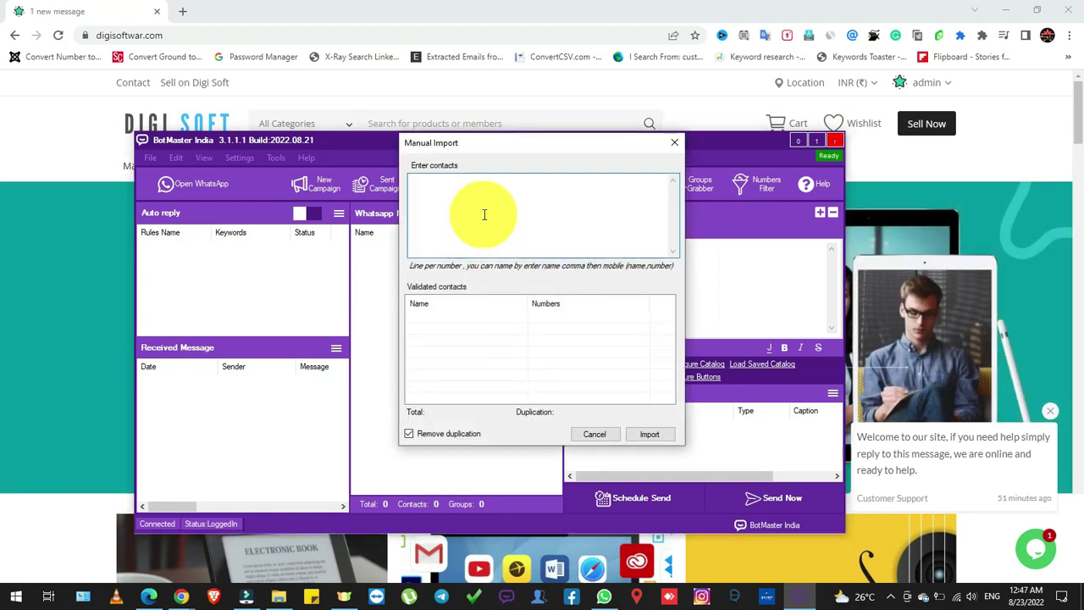
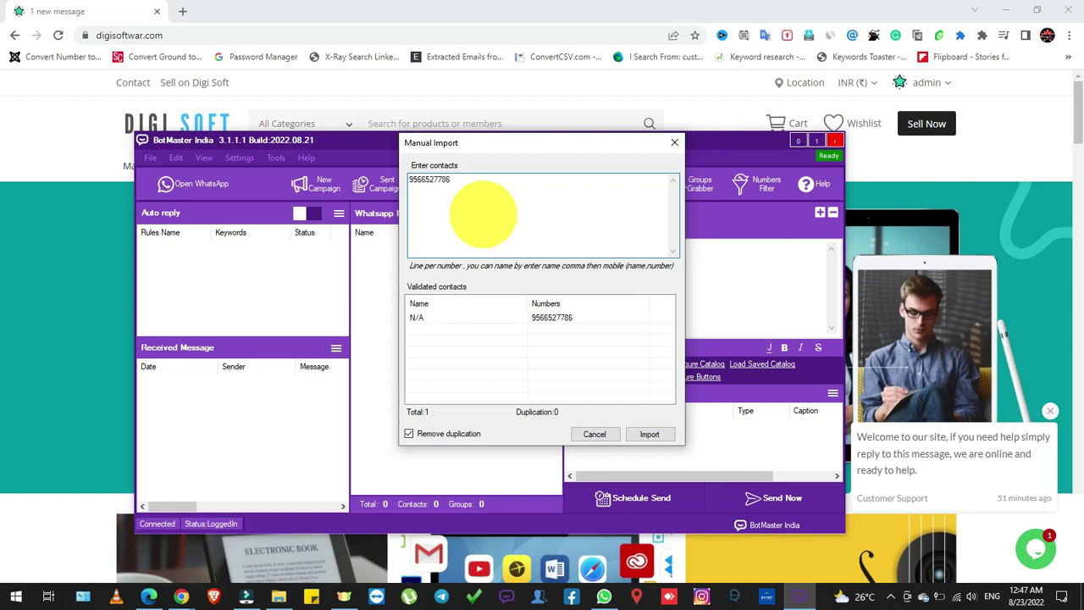
pyautogui.click(650, 435)
# Prefix the imported number with country code 91
pyautogui.click(551, 213)
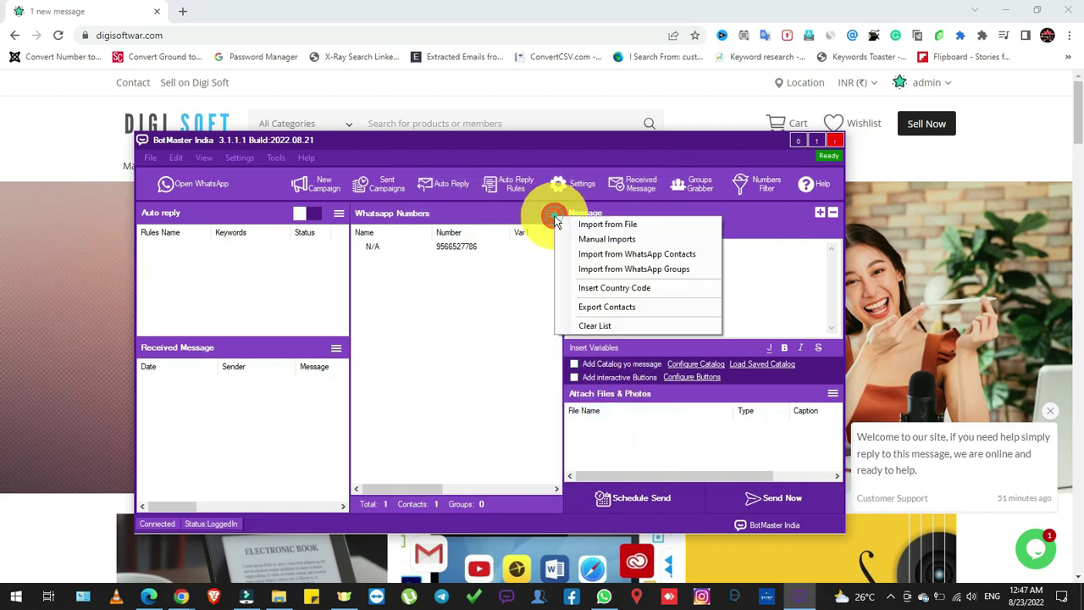
pyautogui.click(615, 289)
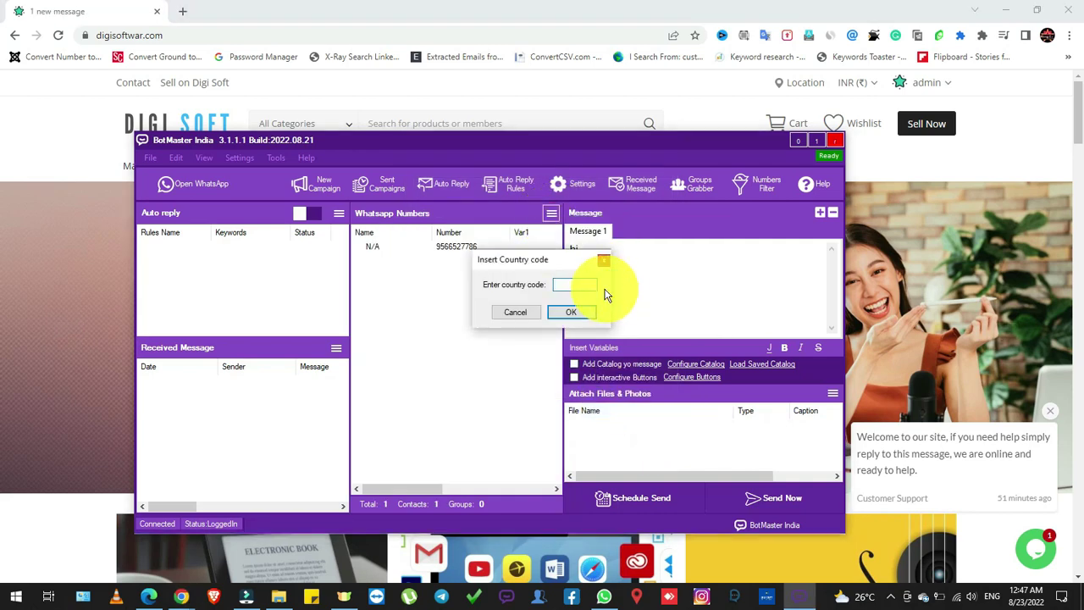
pyautogui.write('91')
pyautogui.click(582, 311)
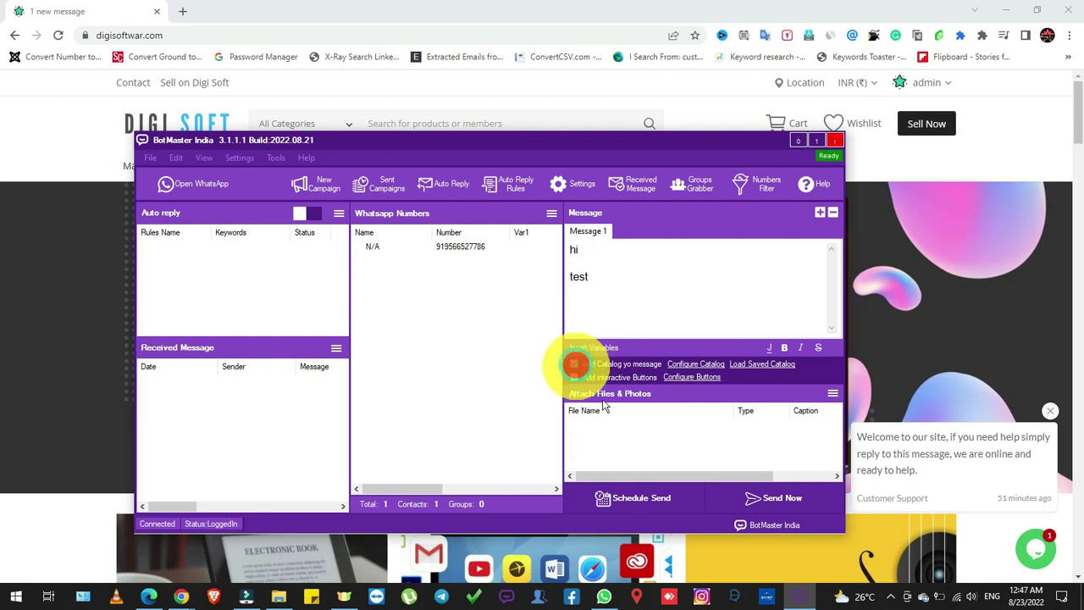
# Toggle the catalog option on and off and open the Catalog Builder
pyautogui.click(574, 365)
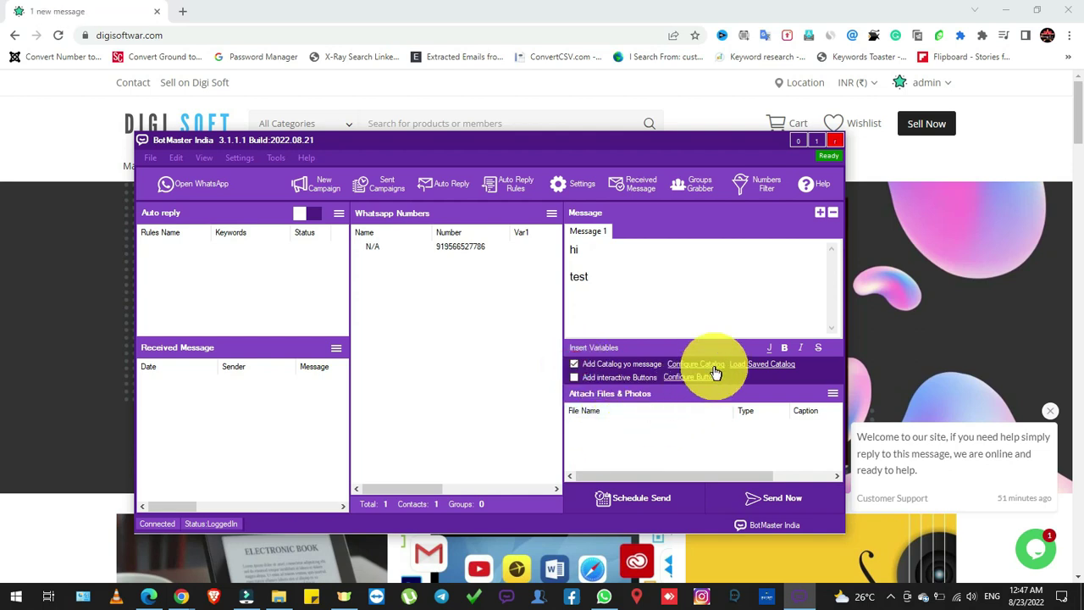
pyautogui.click(574, 366)
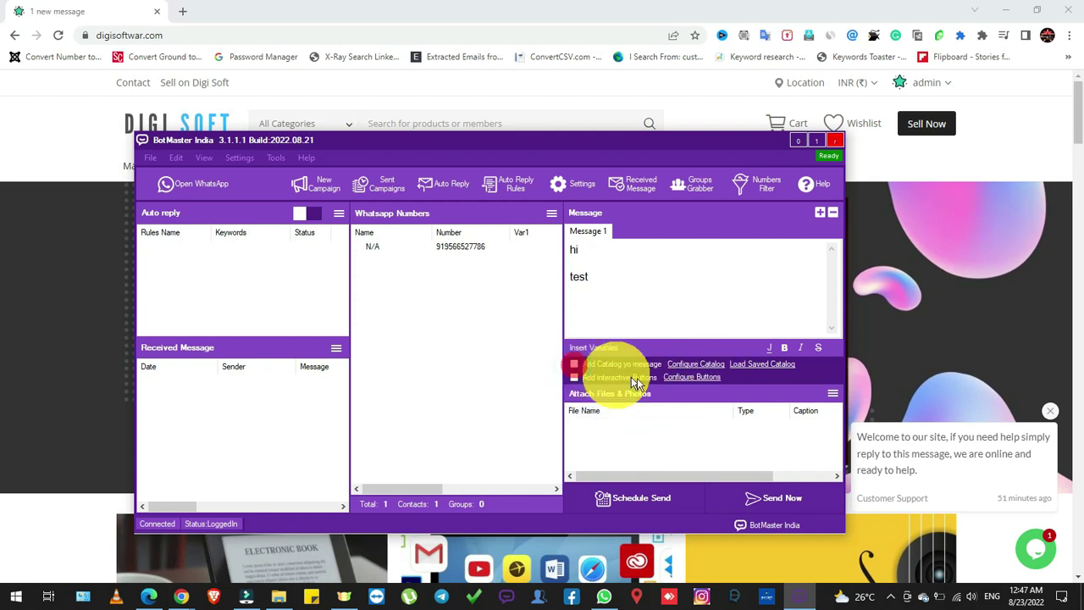
pyautogui.click(698, 366)
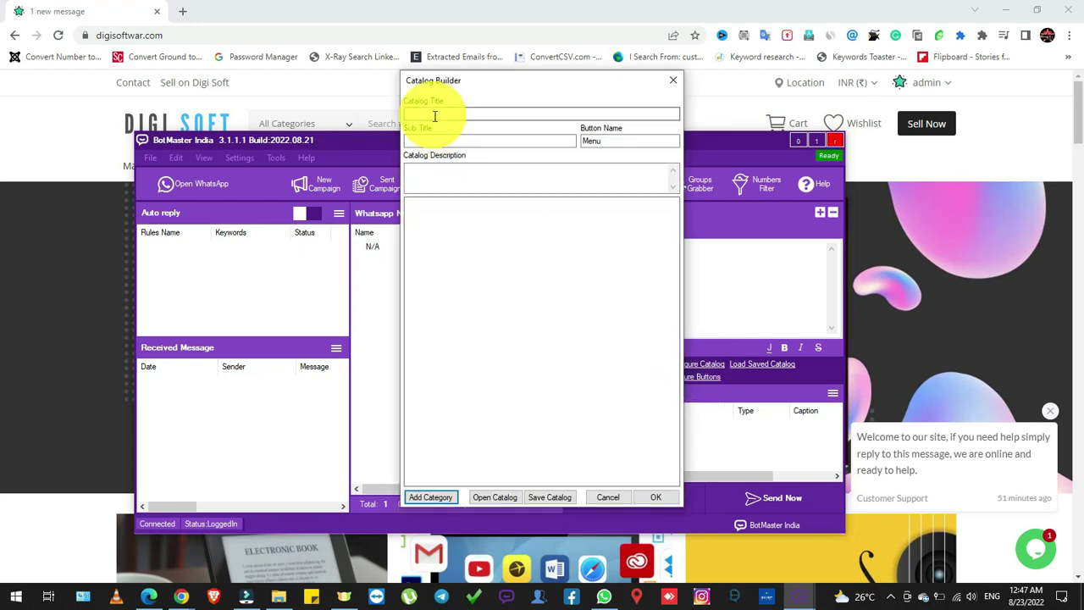
# Enter catalog title aaa, subtitle bbb and description ccc, then add a category
pyautogui.click(432, 113)
pyautogui.write('aaa')
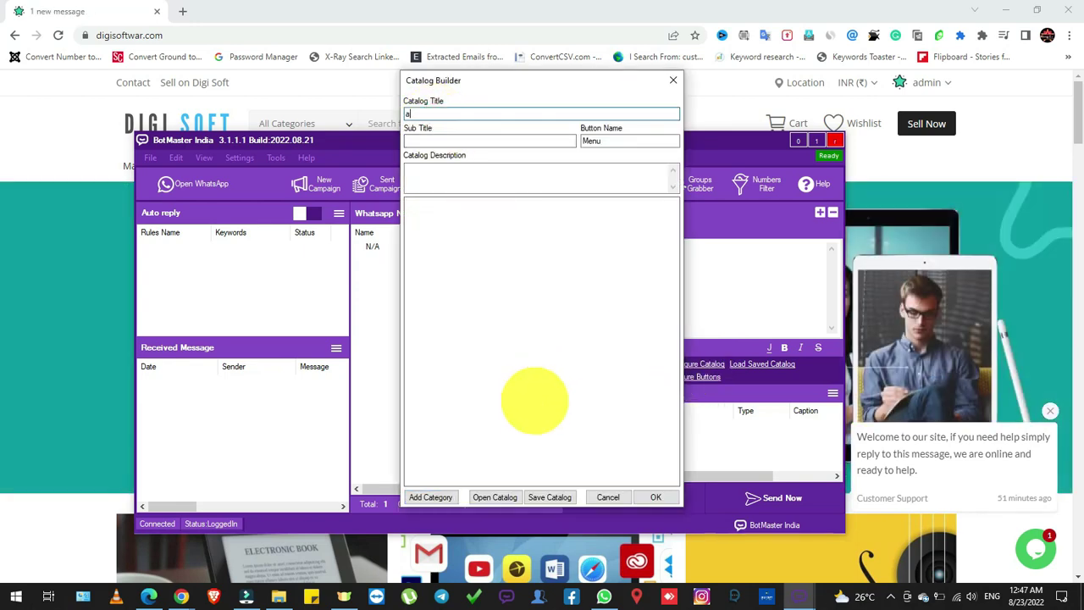
pyautogui.click(472, 140)
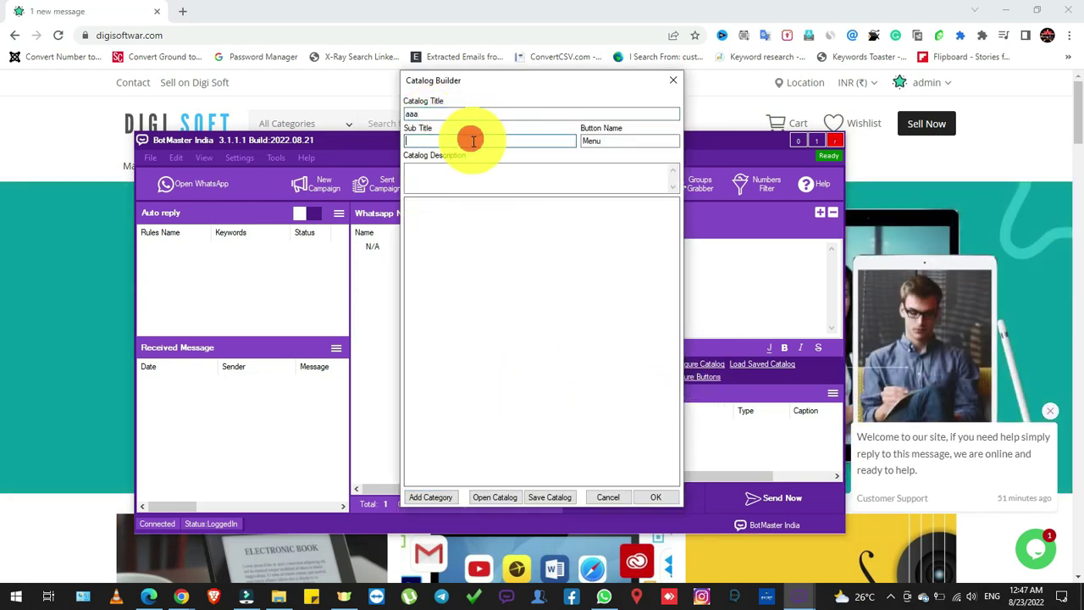
pyautogui.write('bb')
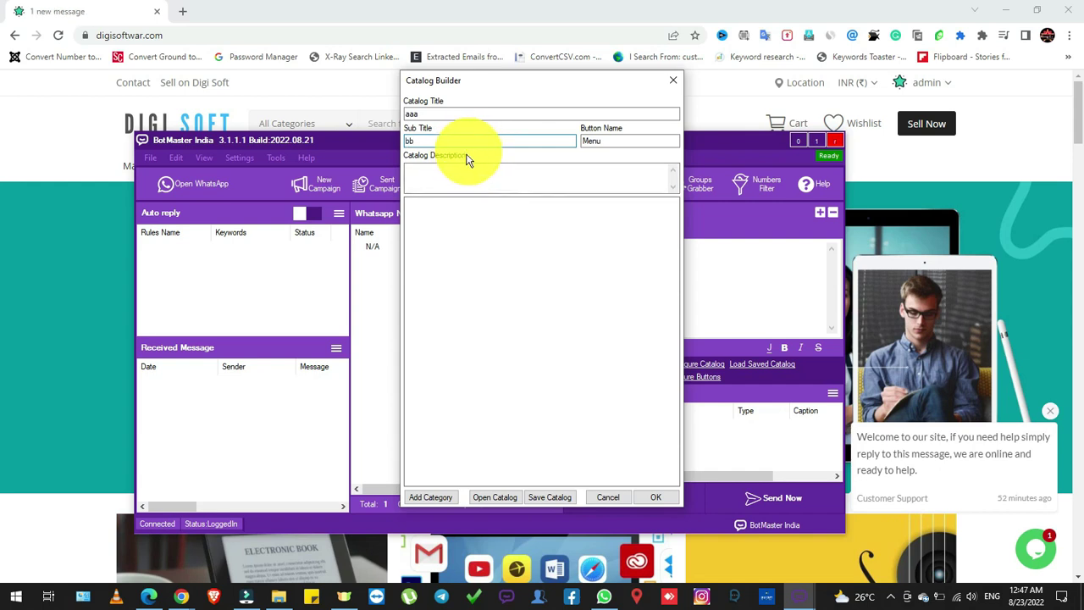
pyautogui.write('b')
pyautogui.click(447, 172)
pyautogui.write('cc')
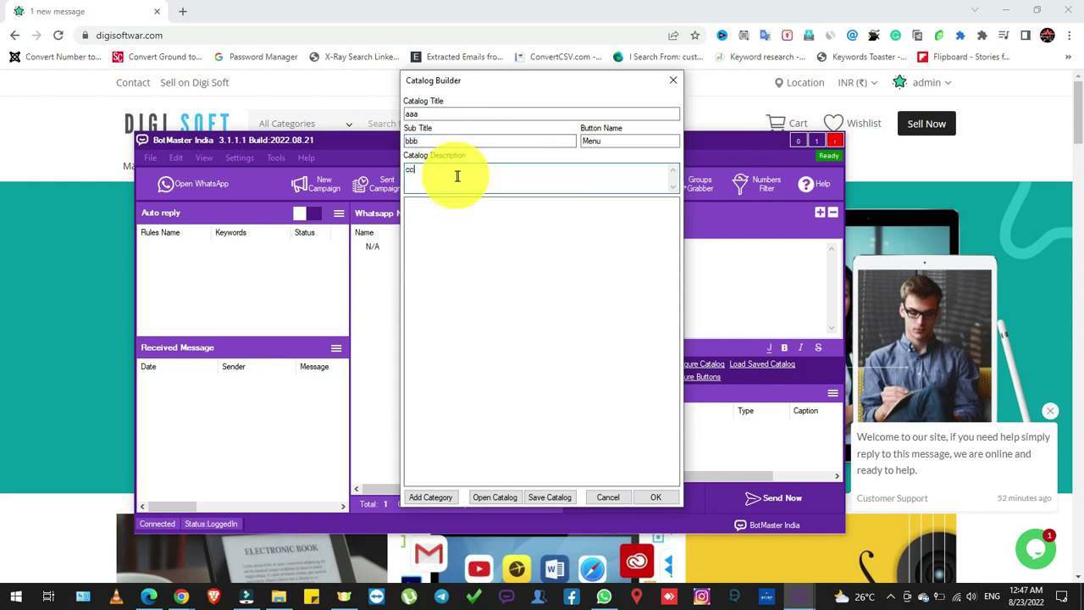
pyautogui.write('c')
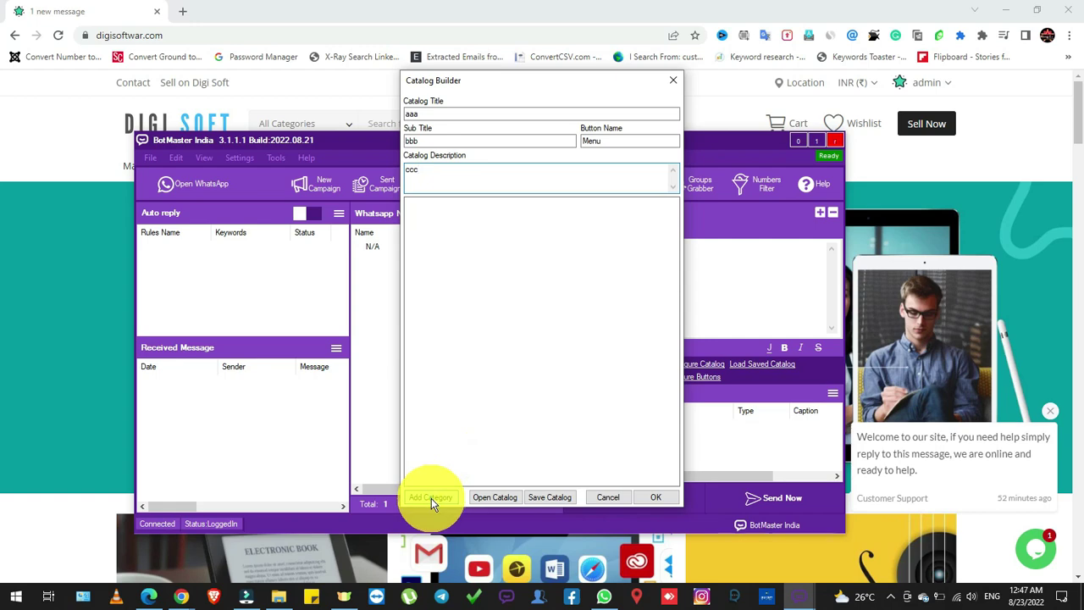
pyautogui.click(432, 498)
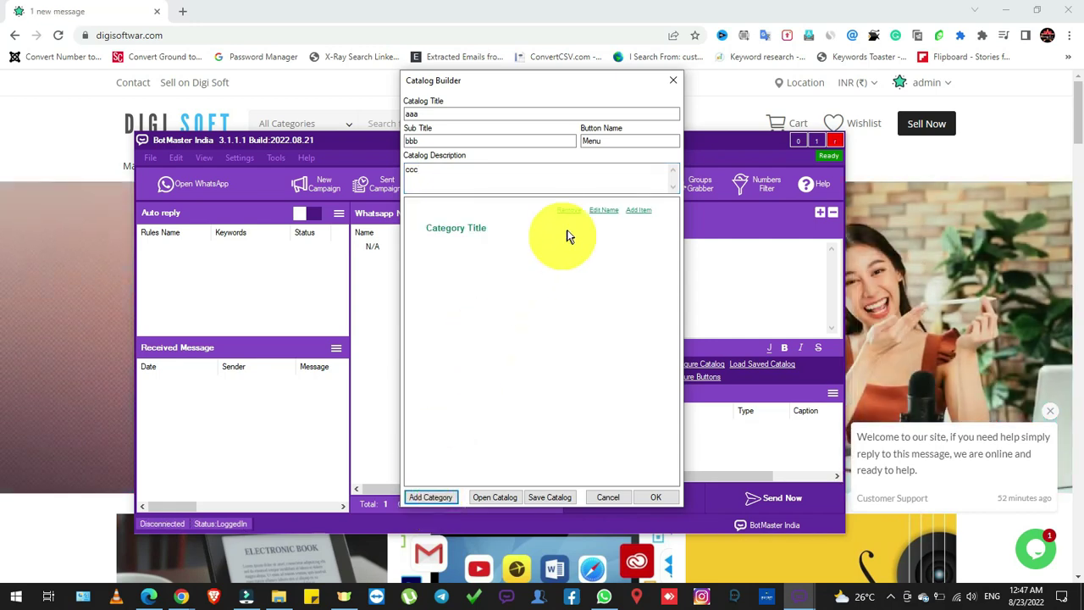
# Name the first category book1 and add item ddd with description eee
pyautogui.click(599, 213)
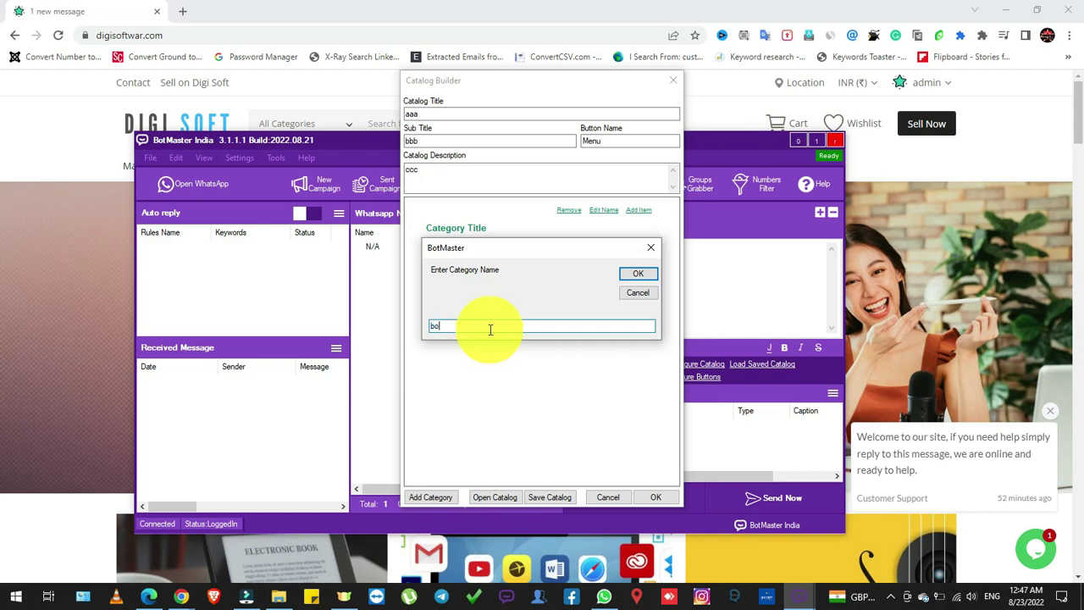
pyautogui.write('book1')
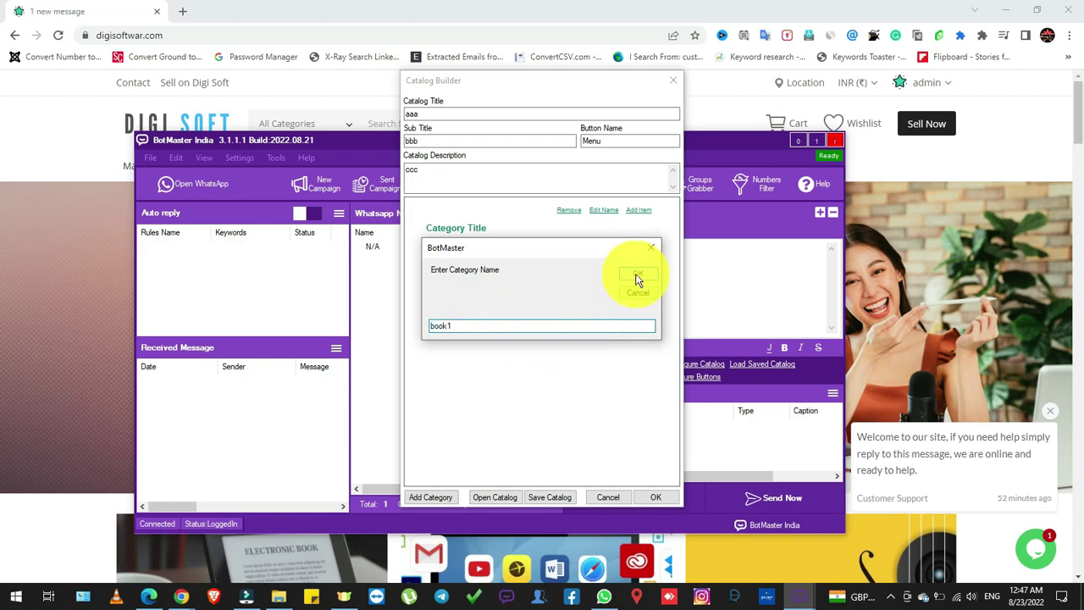
pyautogui.click(638, 273)
pyautogui.click(637, 211)
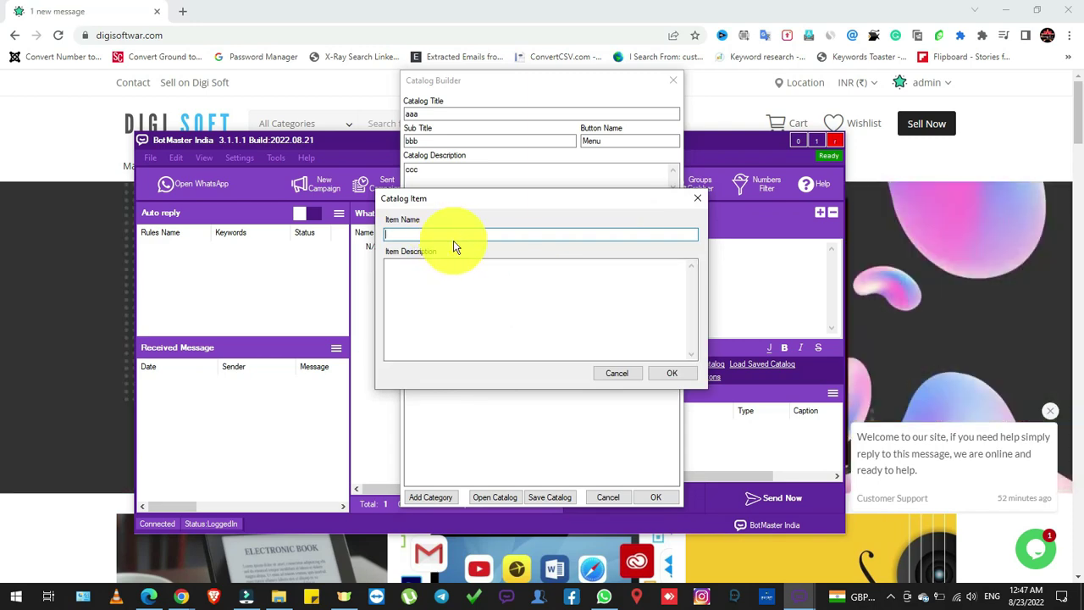
pyautogui.click(468, 293)
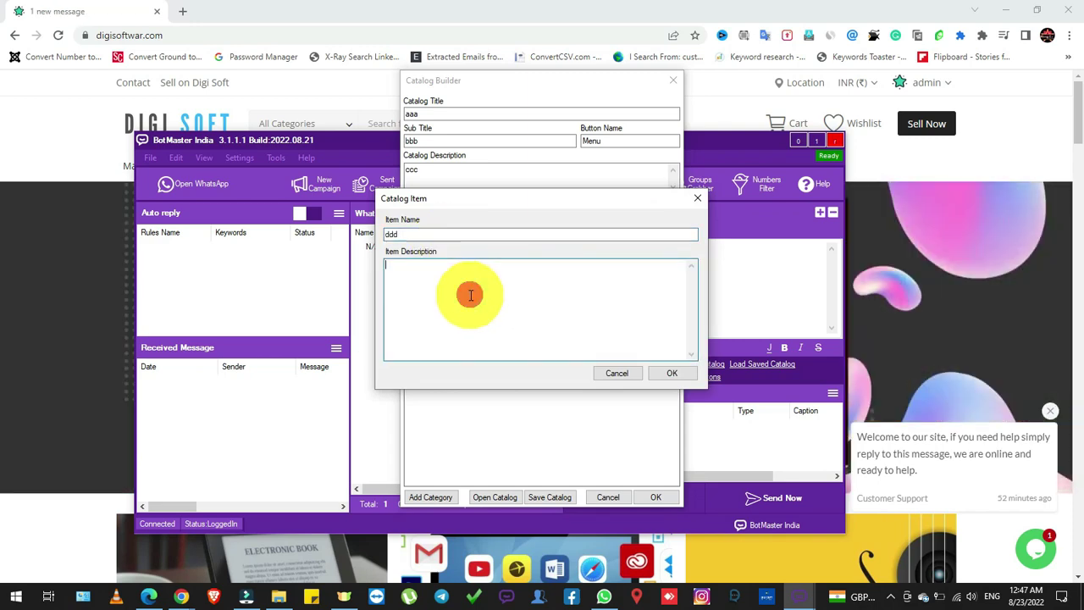
pyautogui.write('eee')
pyautogui.click(669, 373)
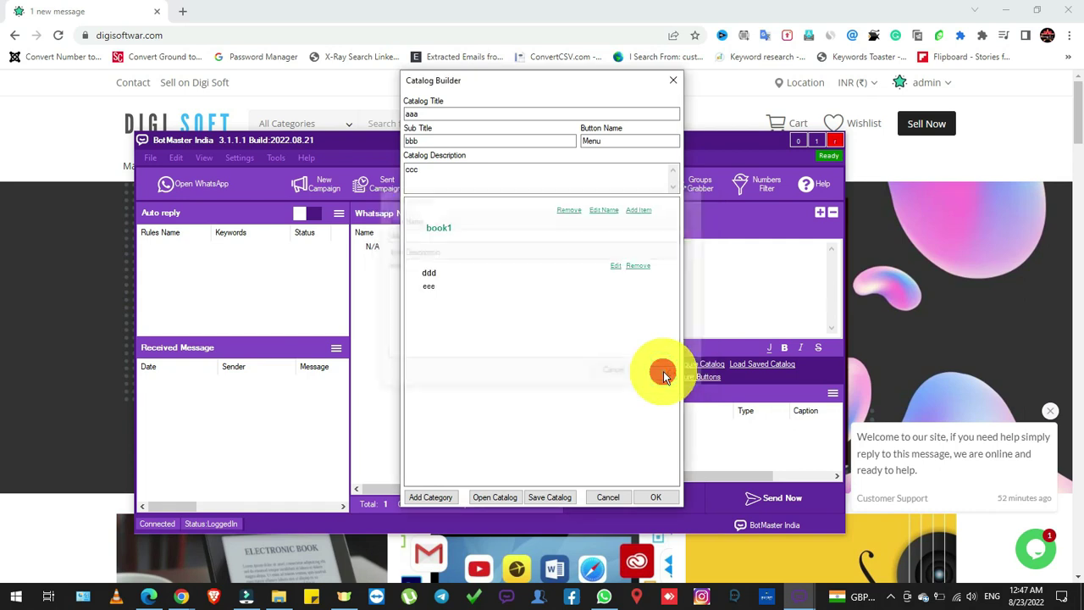
# Add a second book1 item, zzz, with description hhh
pyautogui.click(639, 210)
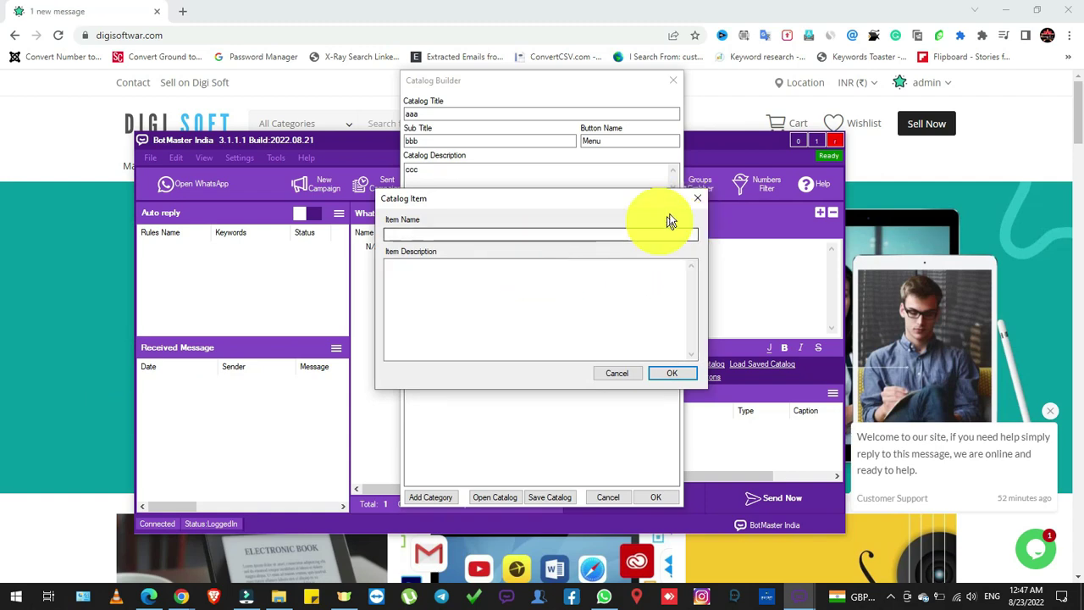
pyautogui.click(429, 235)
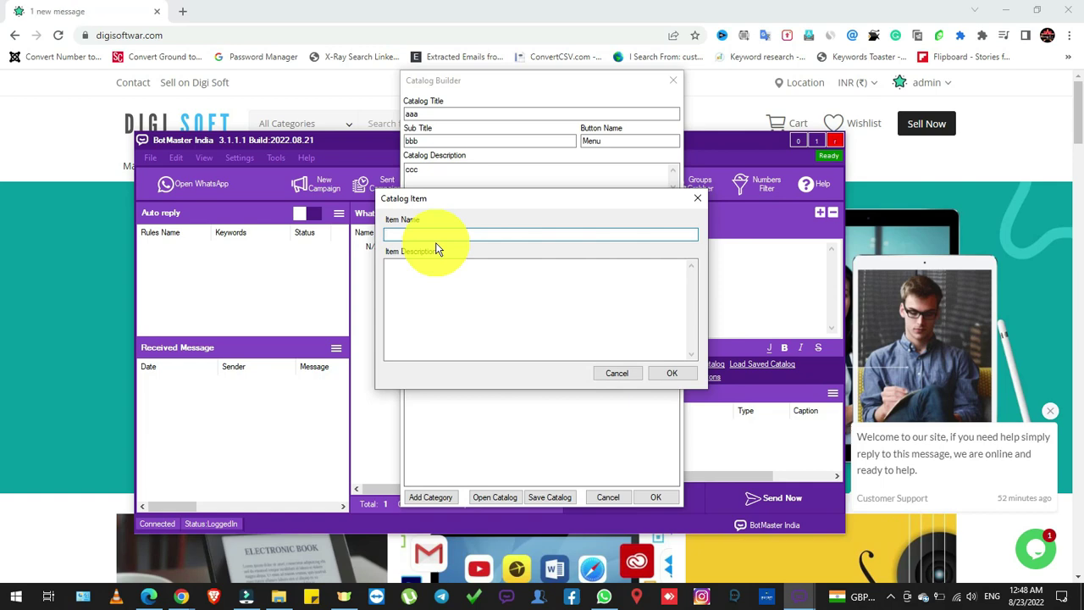
pyautogui.click(472, 300)
pyautogui.write('hhh')
pyautogui.click(668, 374)
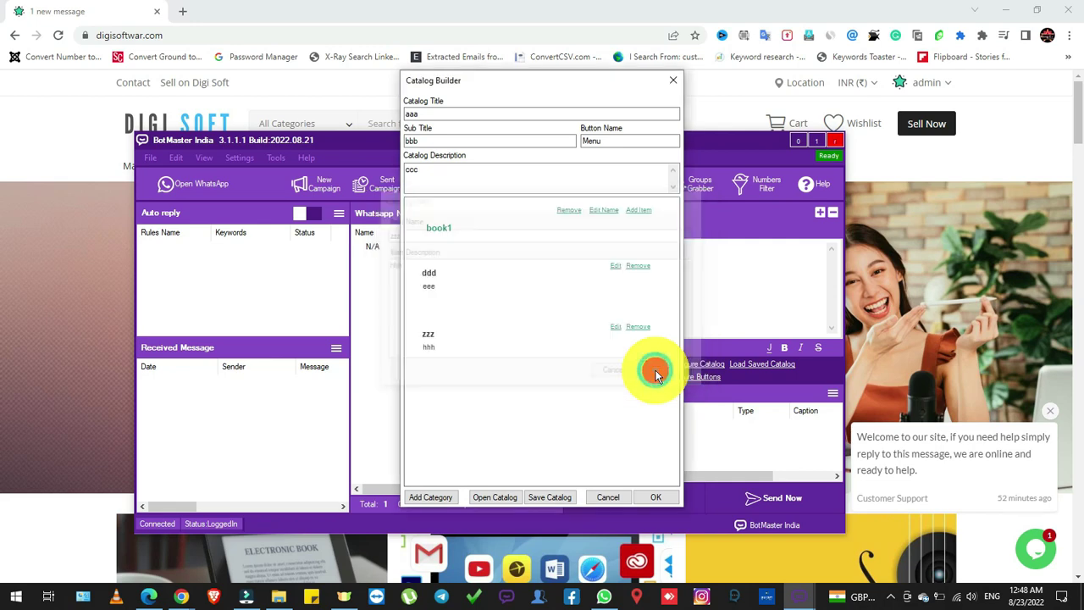
# Add a category named cat1 containing item ddd with description kkk
pyautogui.click(434, 497)
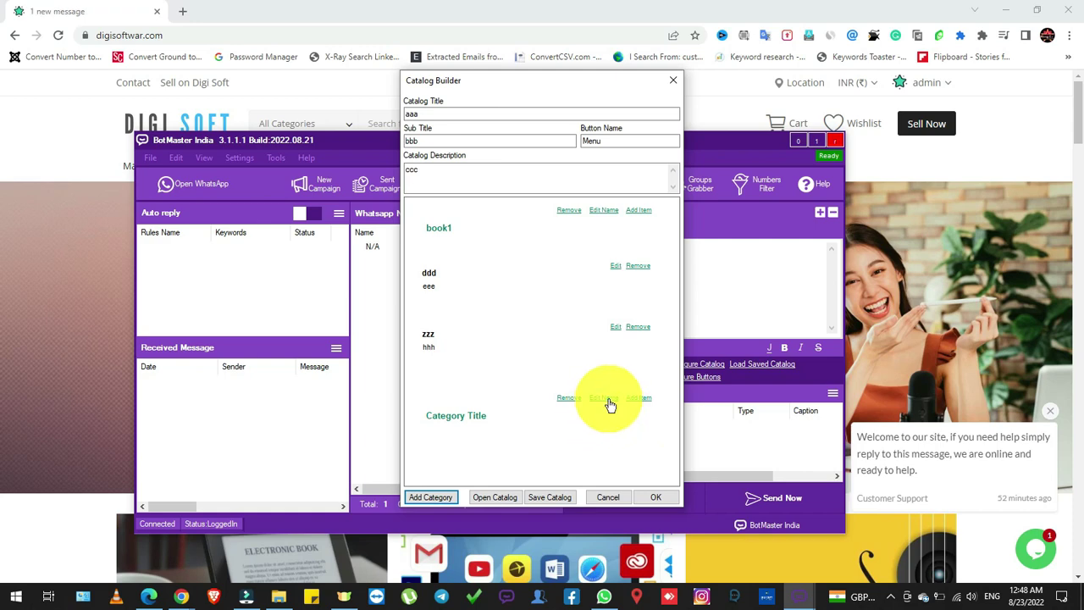
pyautogui.click(605, 398)
pyautogui.write('cat1')
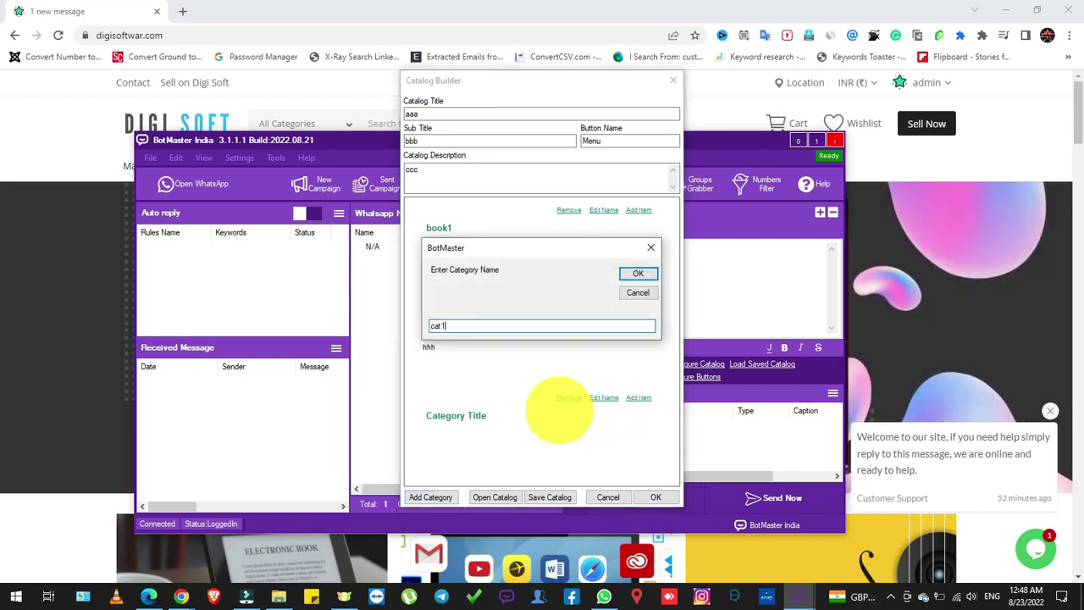
pyautogui.click(622, 274)
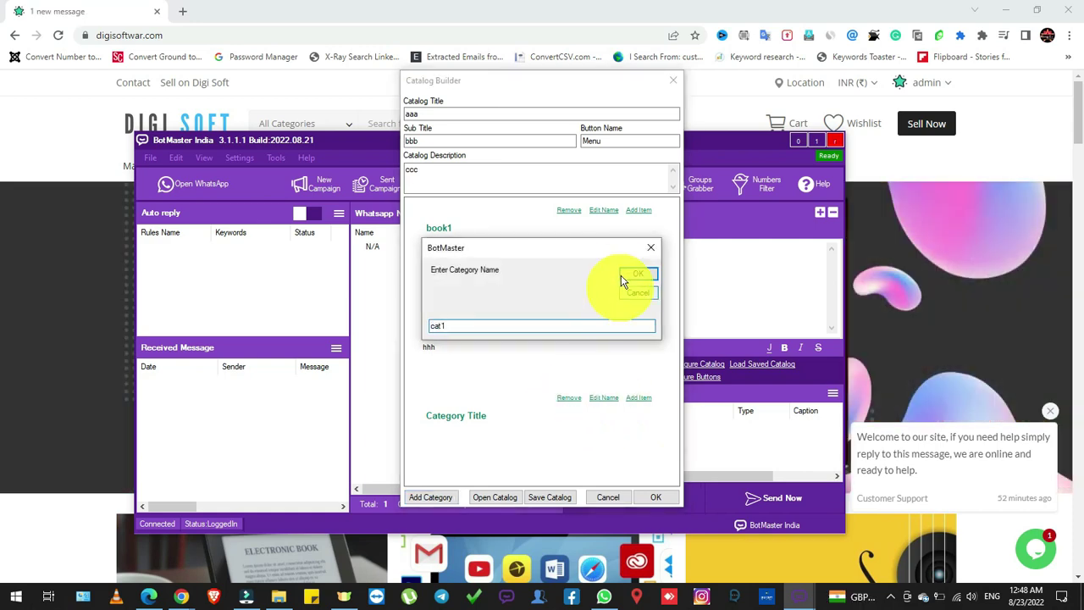
pyautogui.click(639, 398)
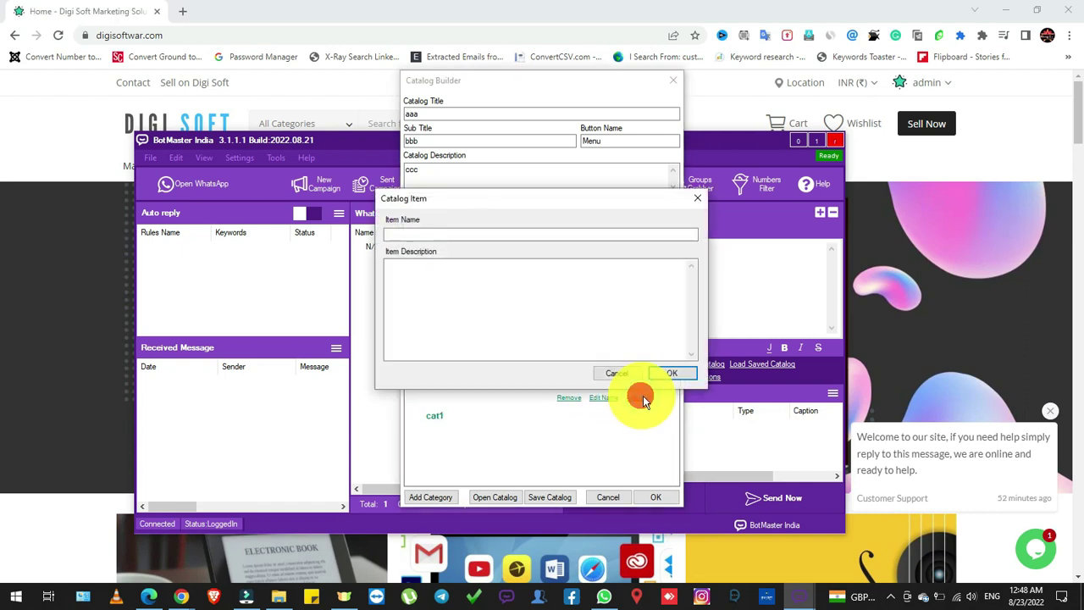
pyautogui.click(458, 241)
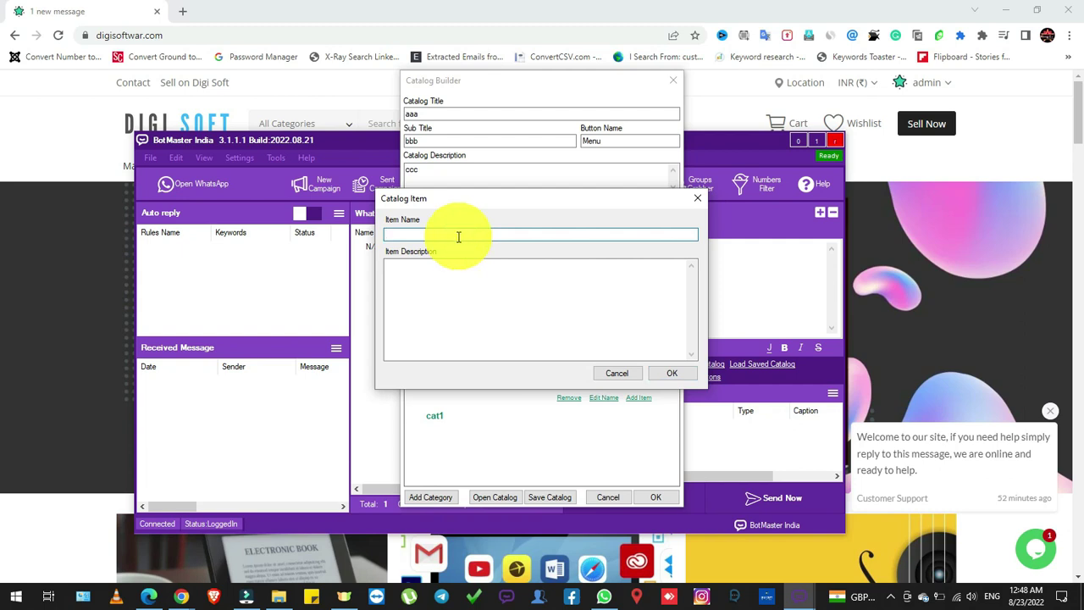
pyautogui.write('ddd')
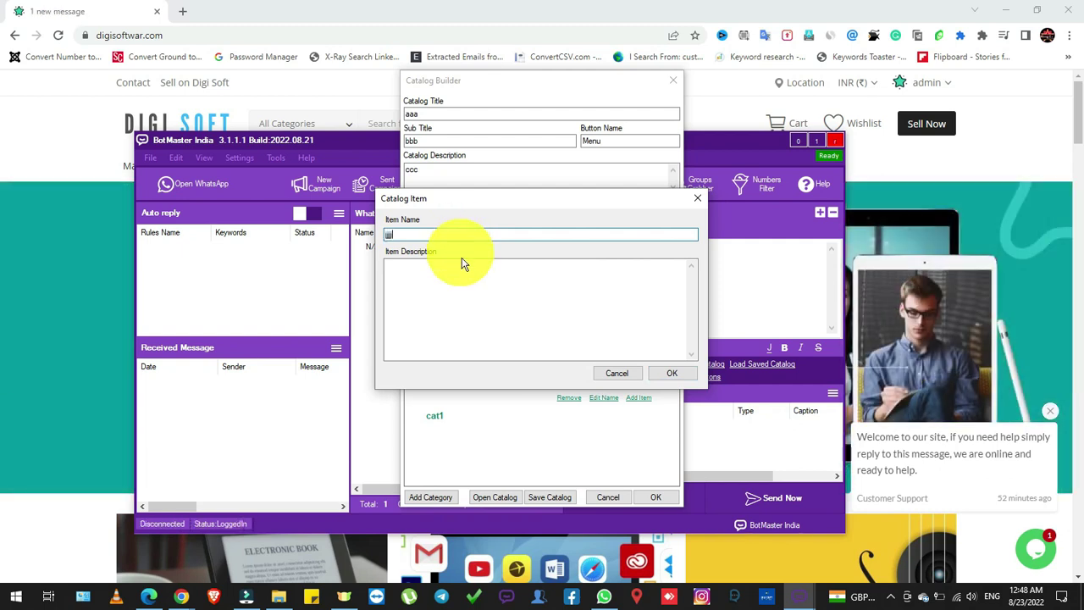
pyautogui.click(463, 288)
pyautogui.write('kkk')
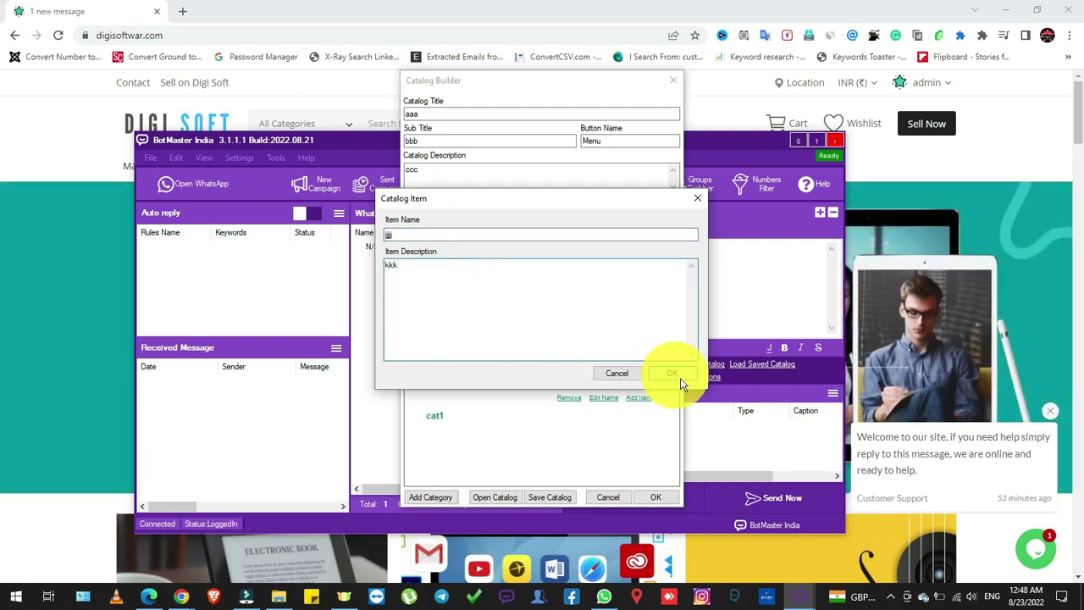
pyautogui.click(677, 373)
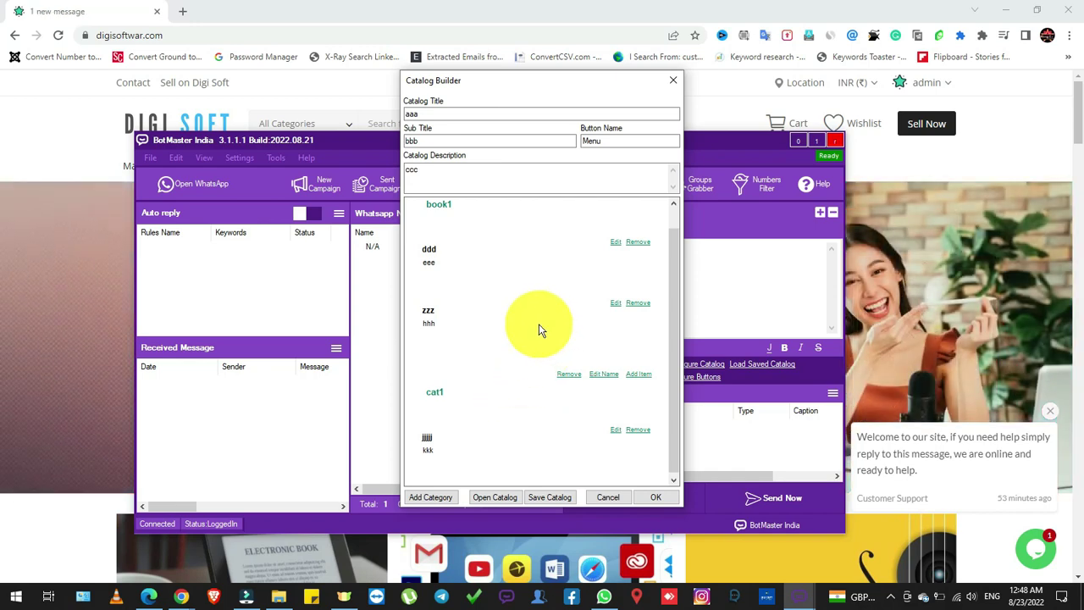
# Save the catalog, confirm, and return to the campaign
pyautogui.click(551, 498)
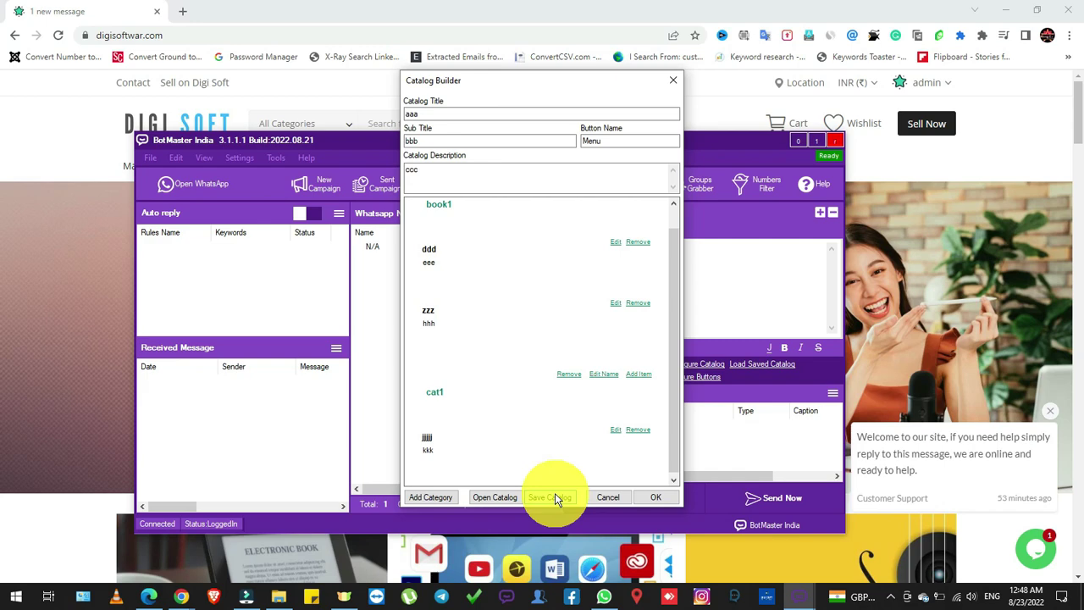
pyautogui.click(498, 498)
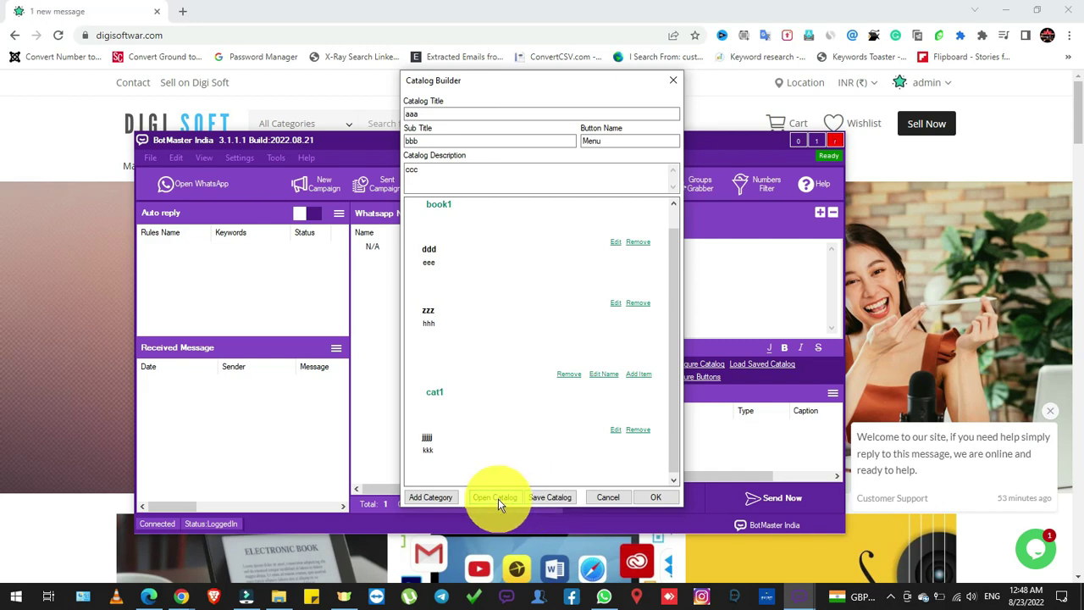
pyautogui.click(542, 227)
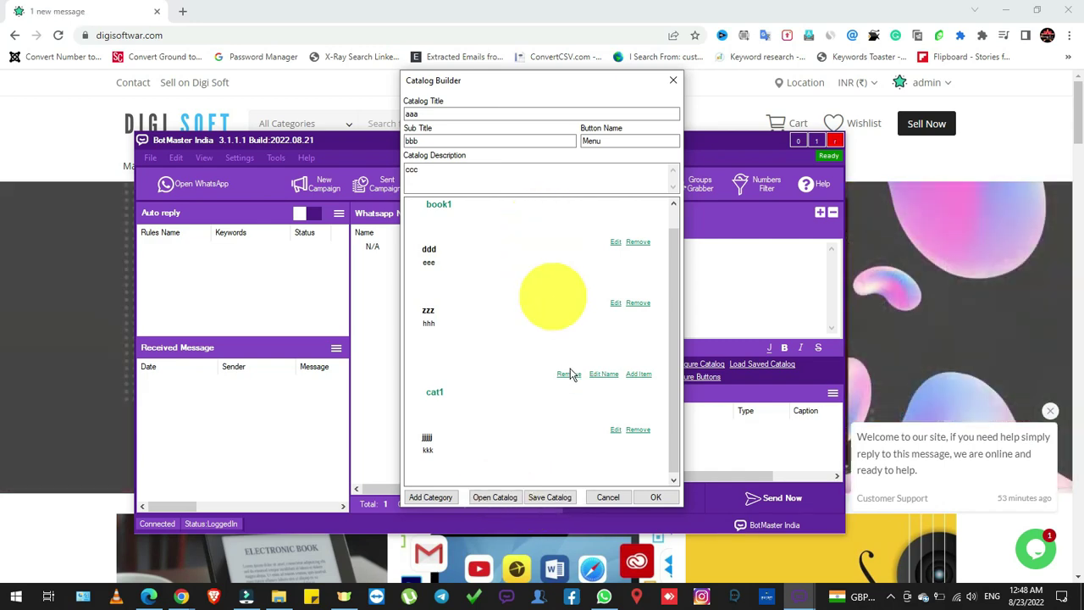
pyautogui.click(652, 501)
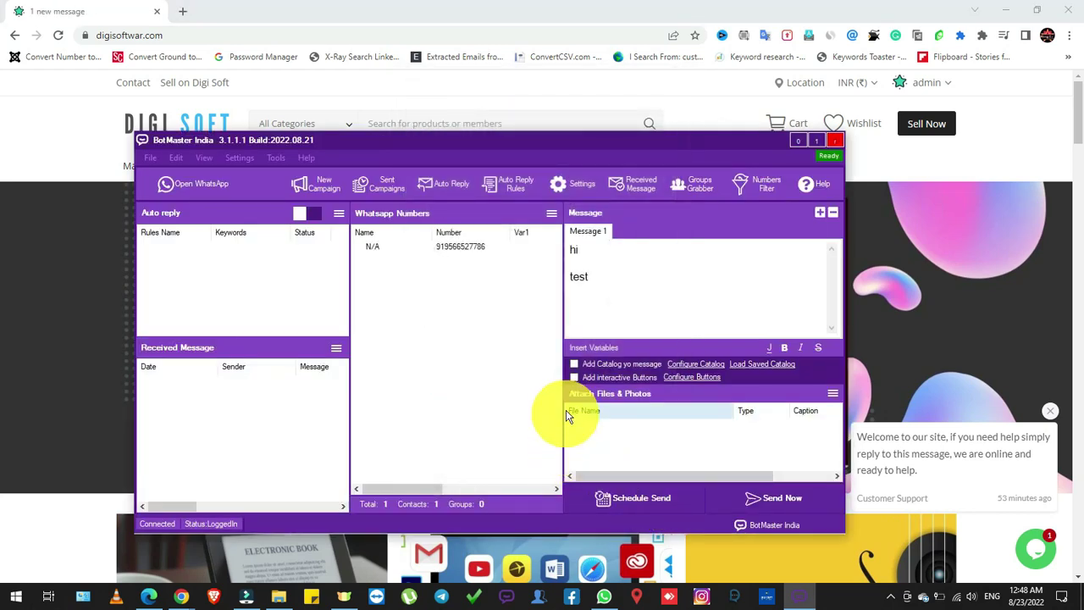
# Re-enable the catalog and add an 'Interested' reply button in the Interactive Buttons Builder
pyautogui.click(575, 364)
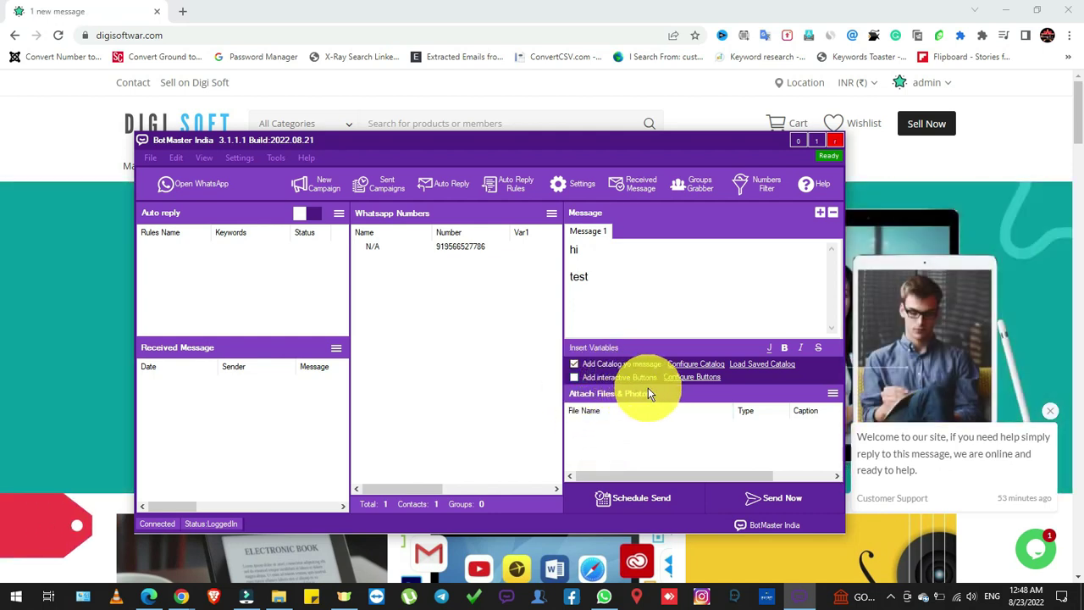
pyautogui.click(690, 377)
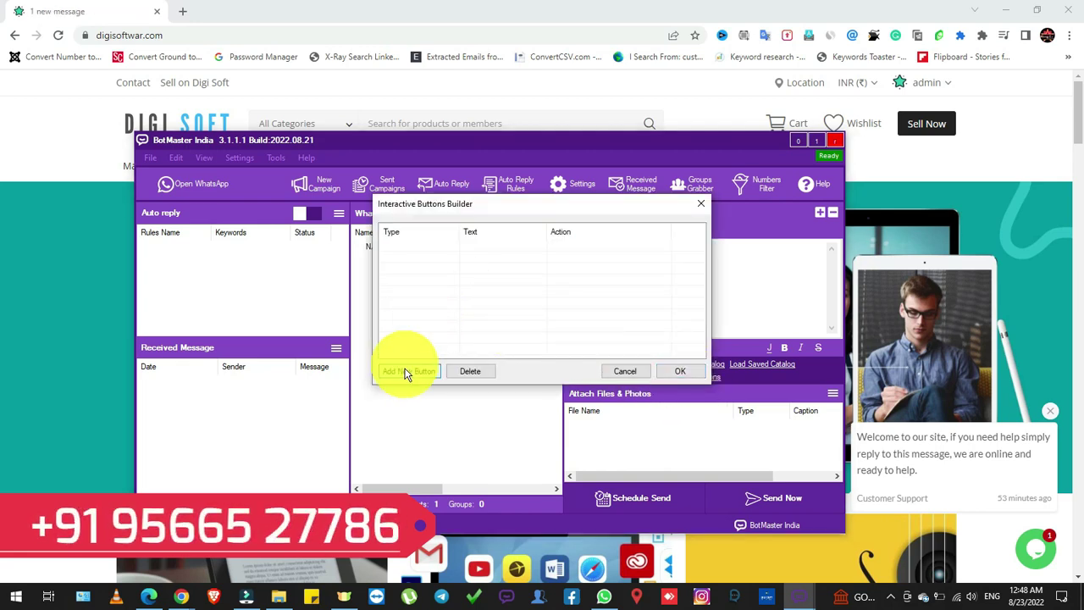
pyautogui.click(405, 371)
pyautogui.click(515, 294)
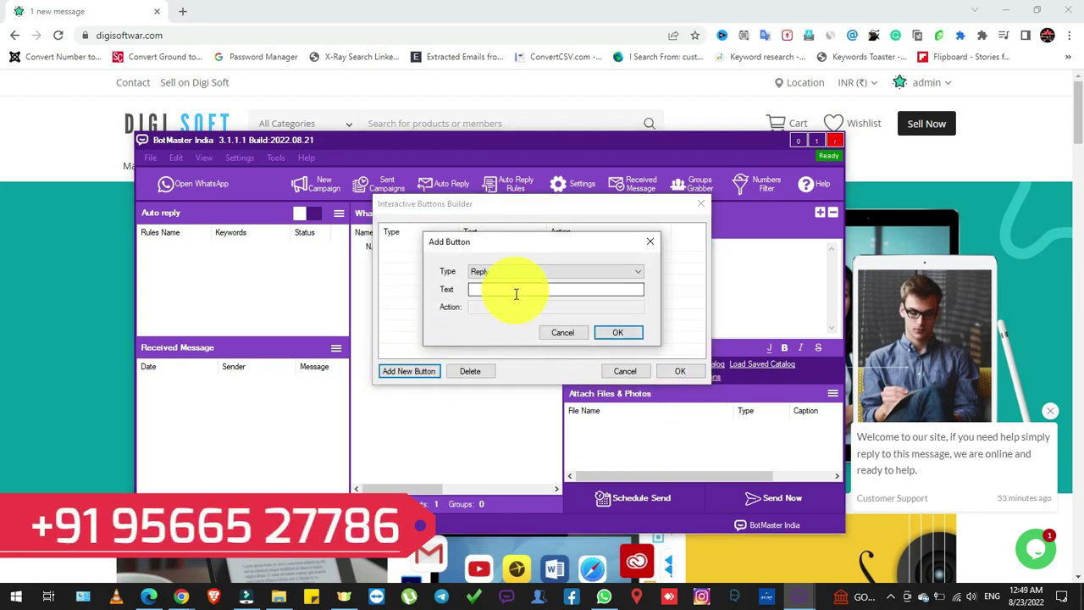
pyautogui.write('(')
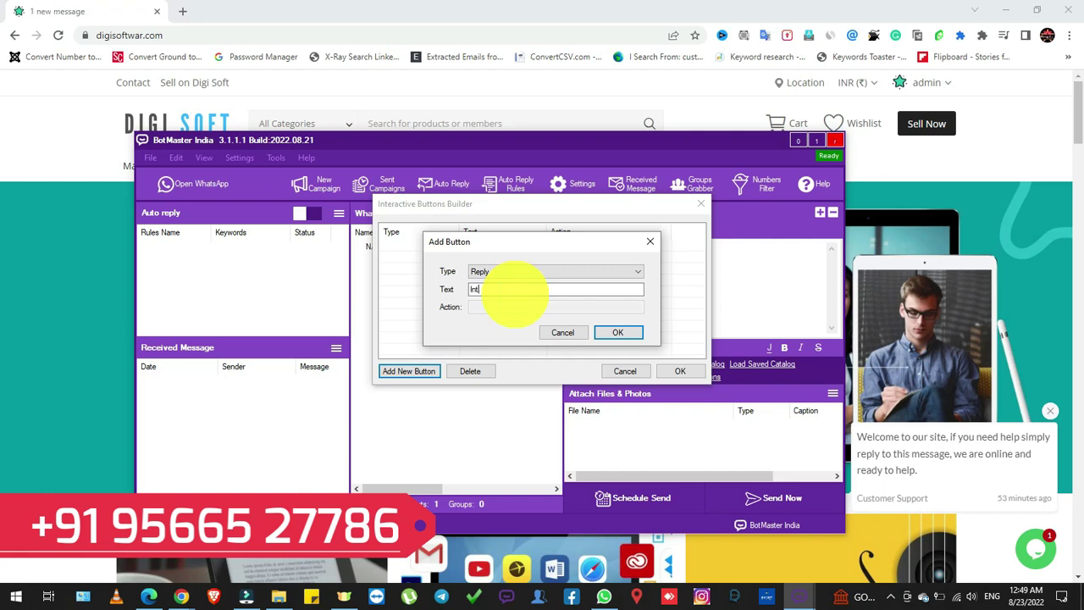
pyautogui.write('nterested')
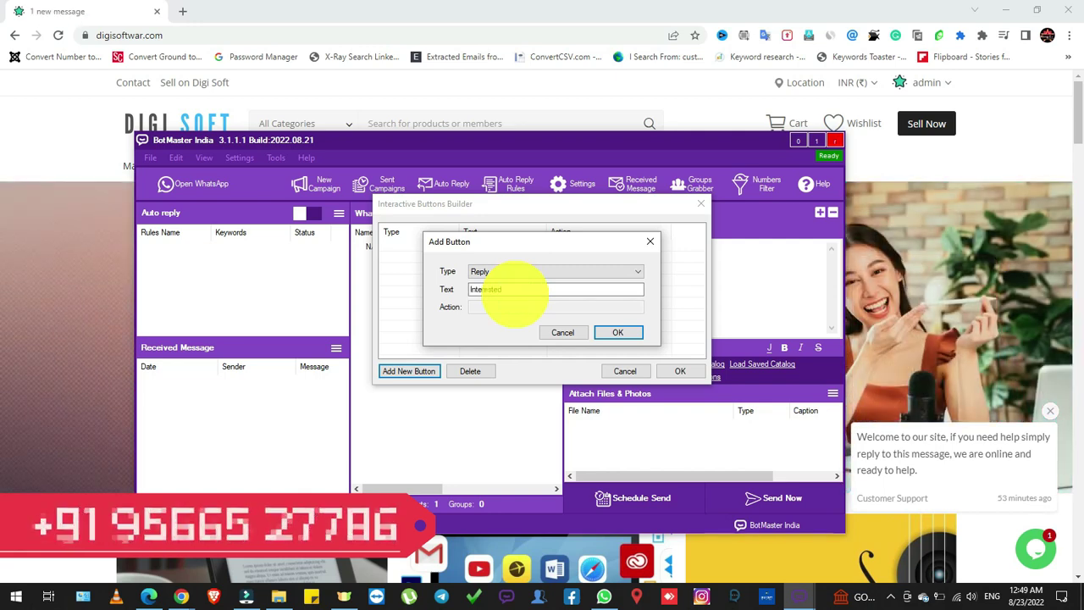
pyautogui.click(617, 332)
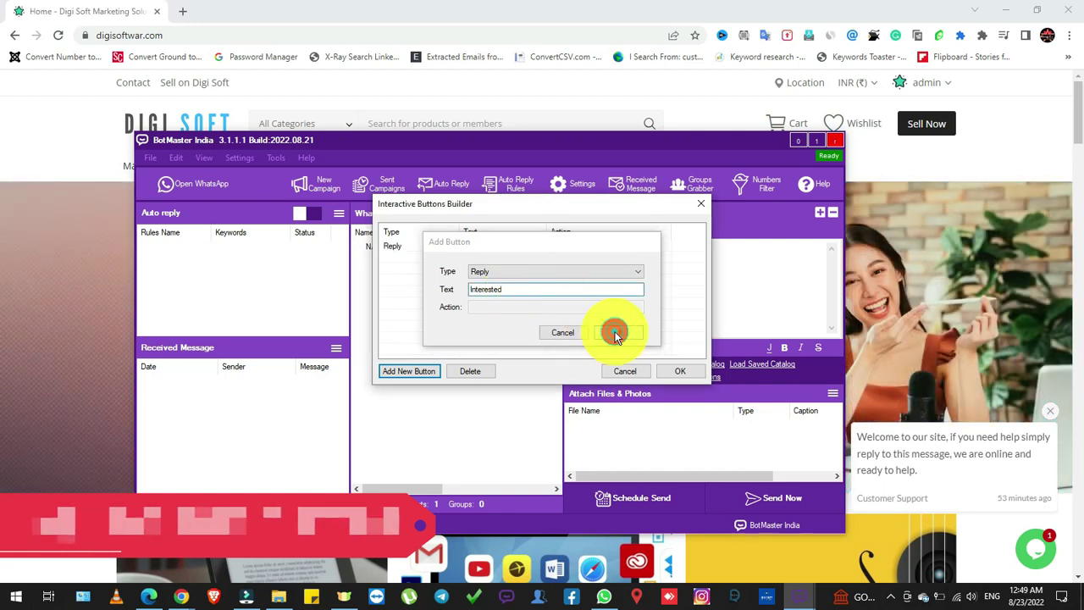
pyautogui.click(398, 373)
pyautogui.click(506, 271)
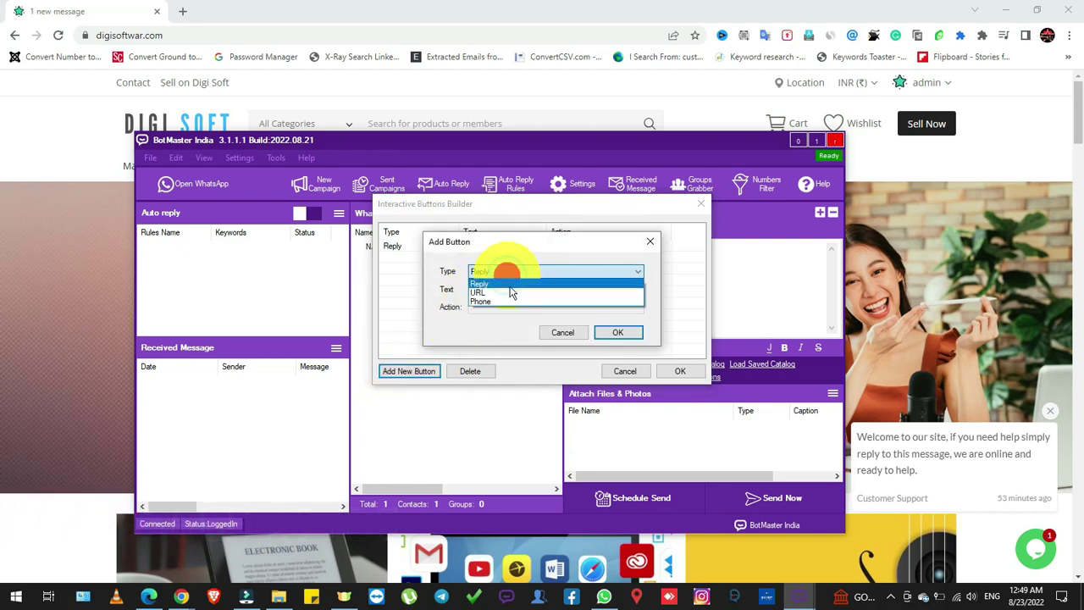
pyautogui.click(510, 293)
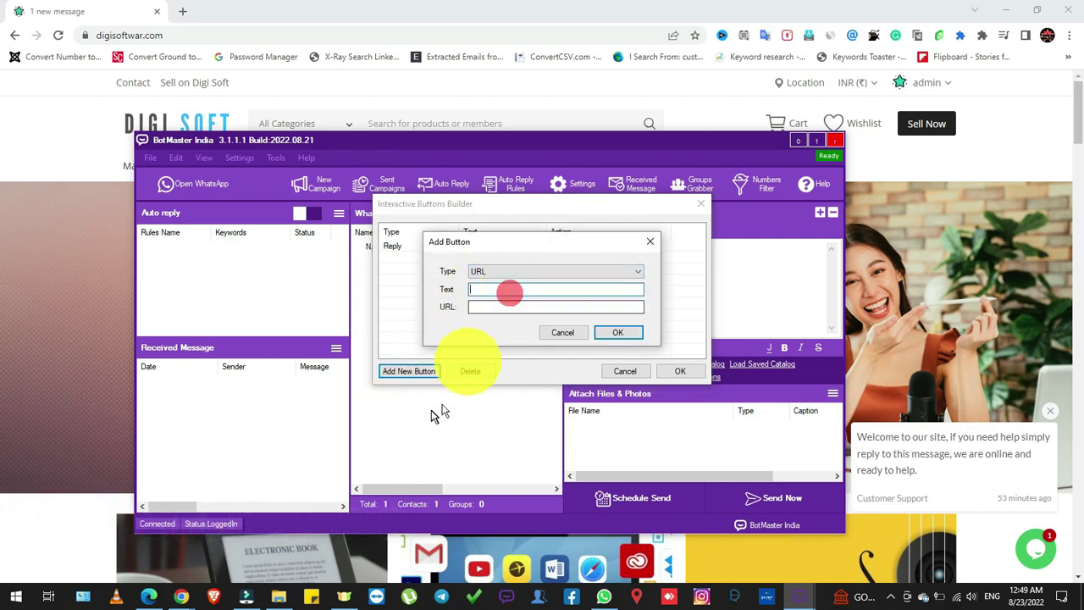
pyautogui.write('W')
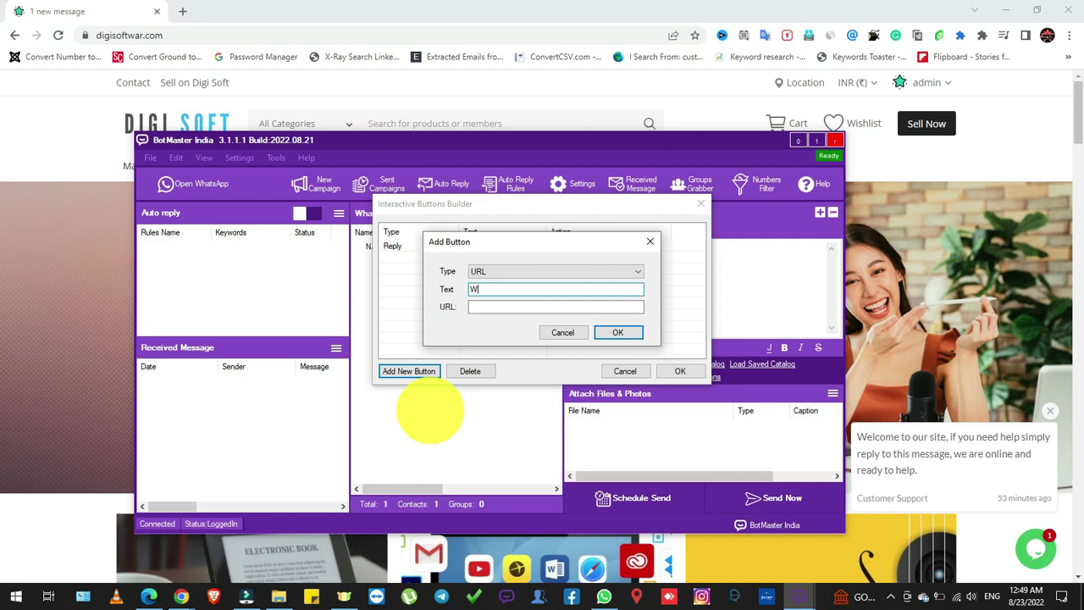
pyautogui.write('eb')
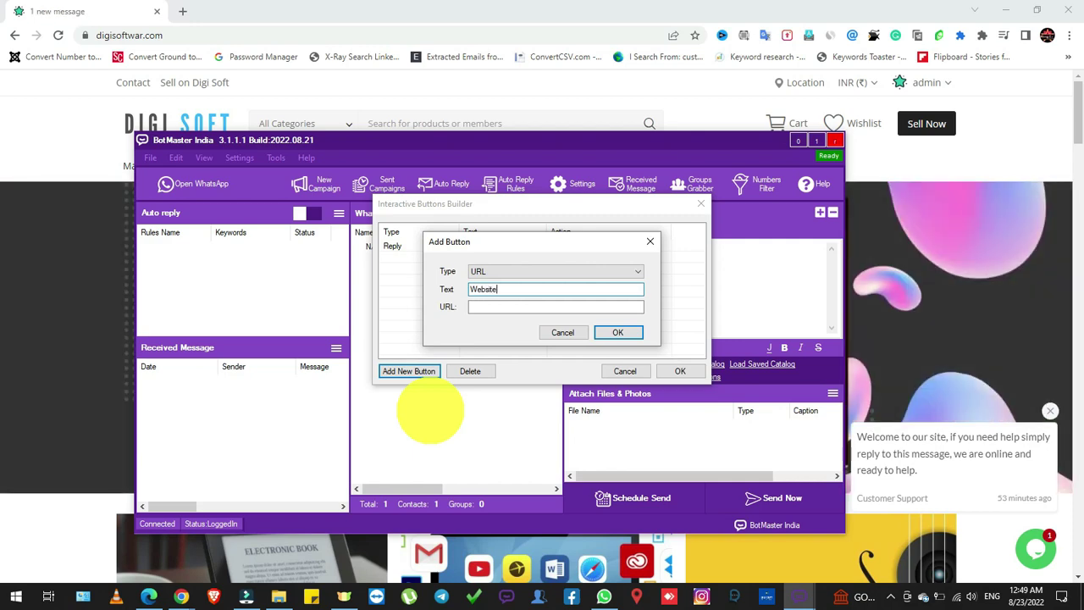
pyautogui.write('site')
pyautogui.click(502, 306)
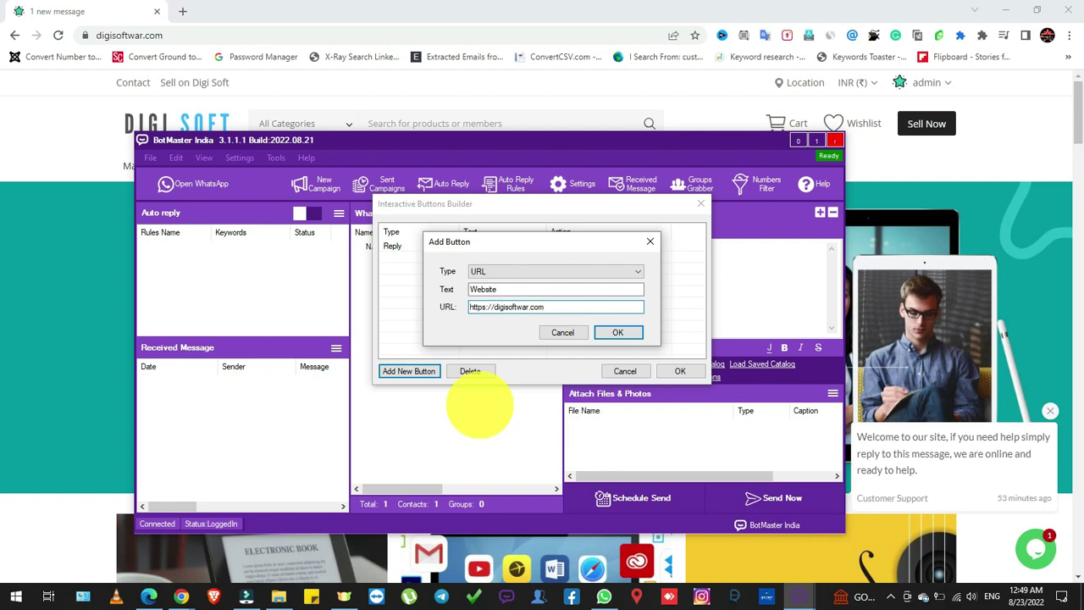
pyautogui.click(635, 335)
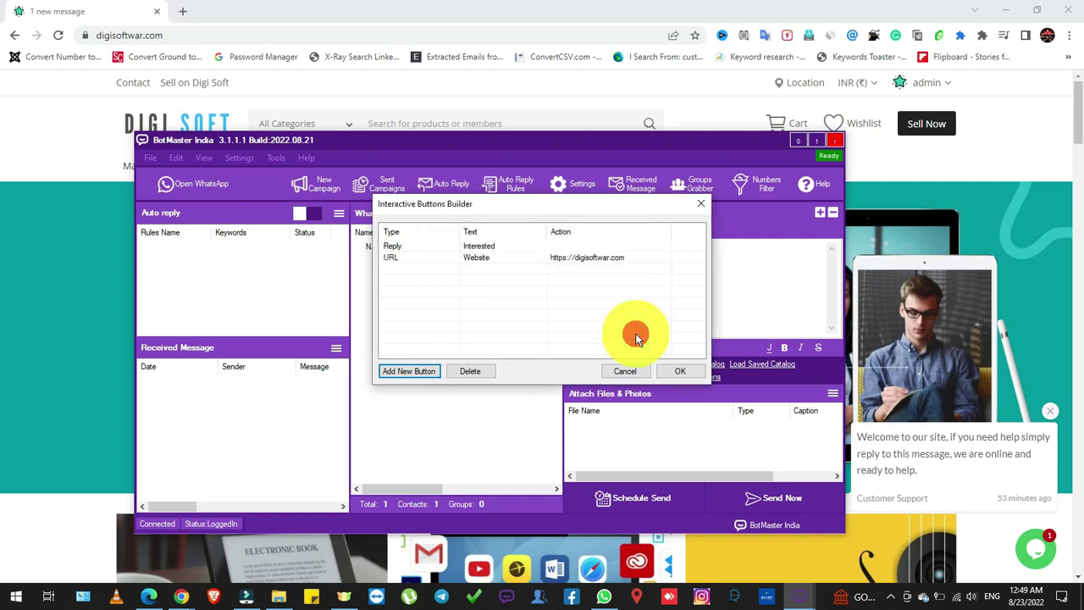
# Add a Phone button 'Call Us' with the contact's number and save all three buttons
pyautogui.click(409, 371)
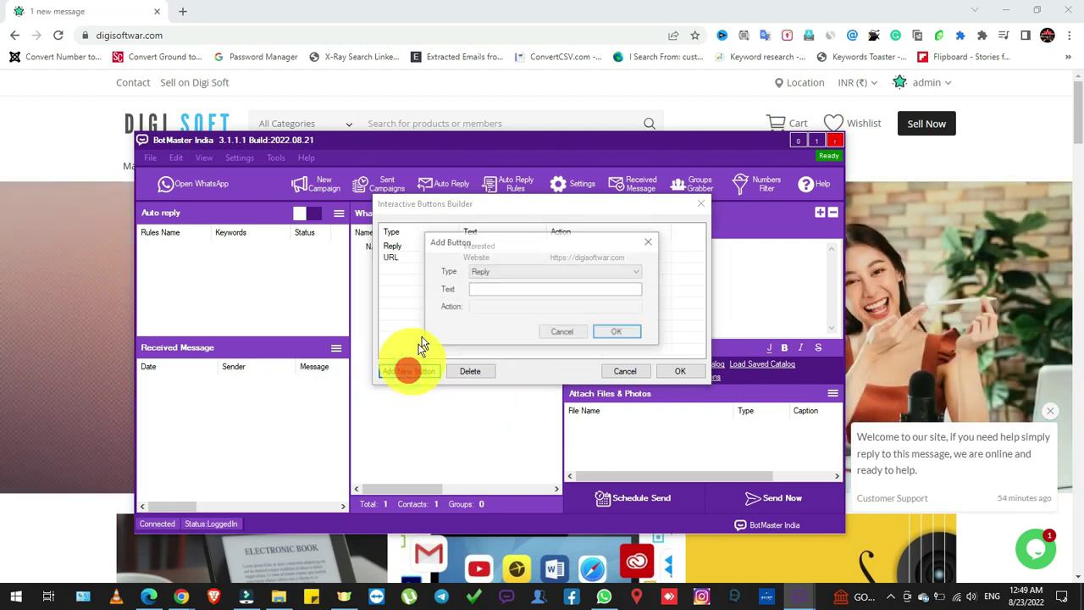
pyautogui.click(496, 271)
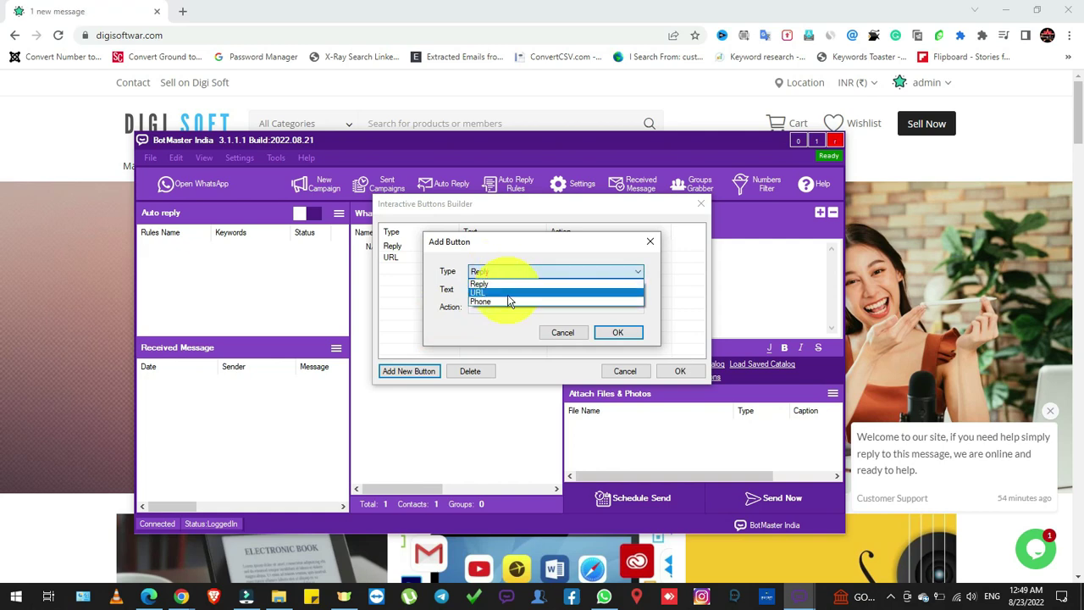
pyautogui.click(509, 301)
pyautogui.click(503, 289)
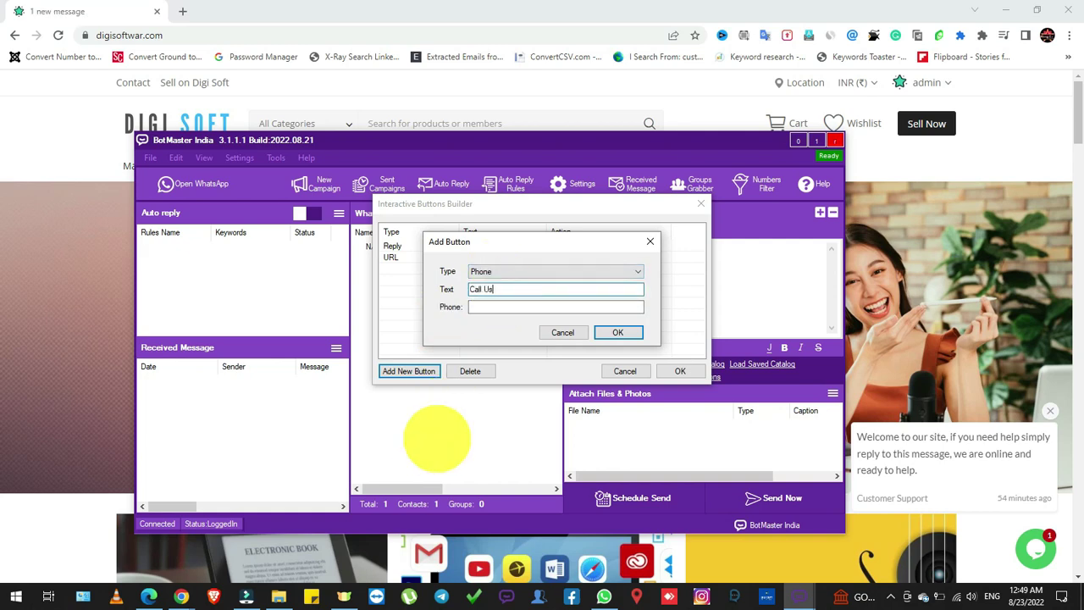
pyautogui.click(510, 311)
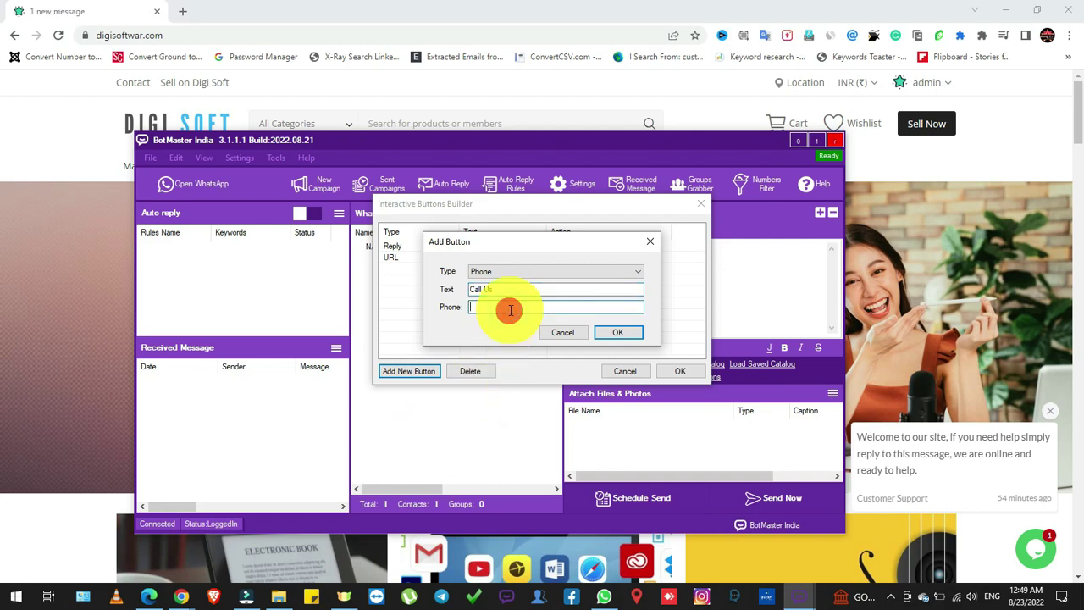
pyautogui.write('9586')
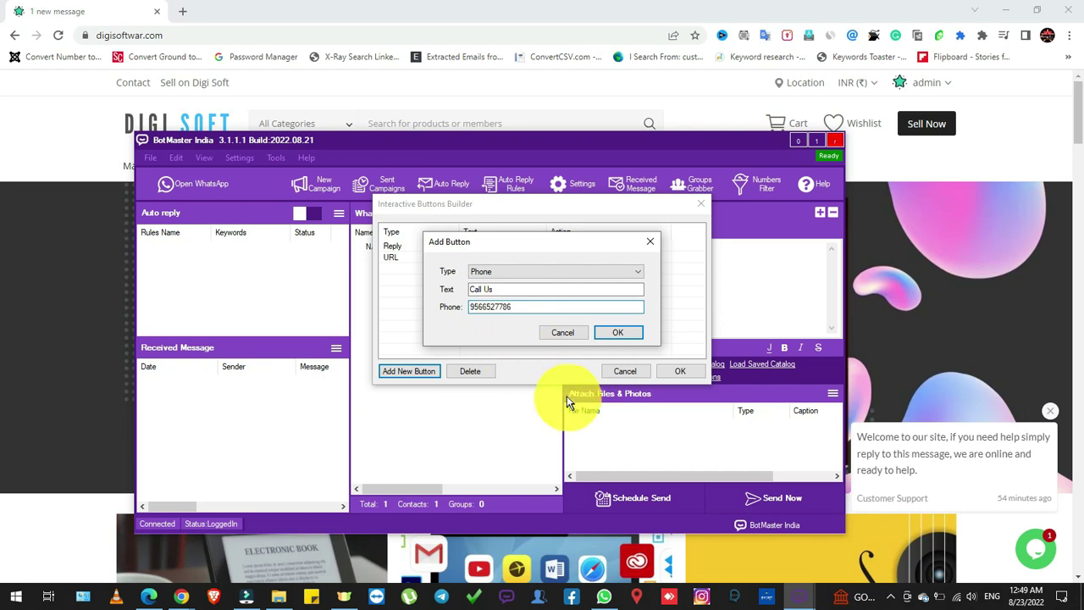
pyautogui.click(629, 334)
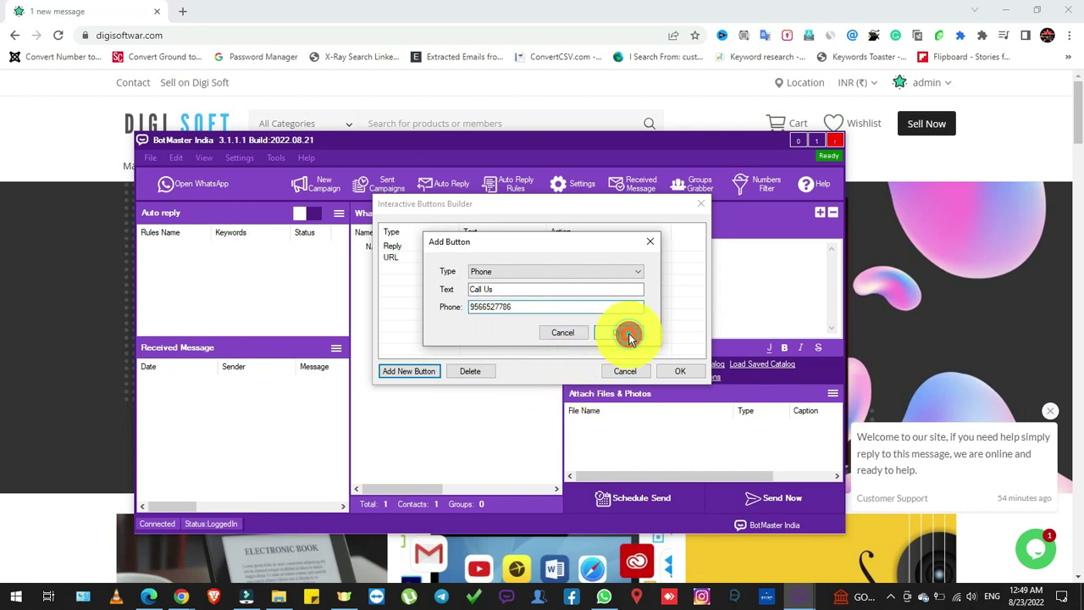
pyautogui.click(680, 371)
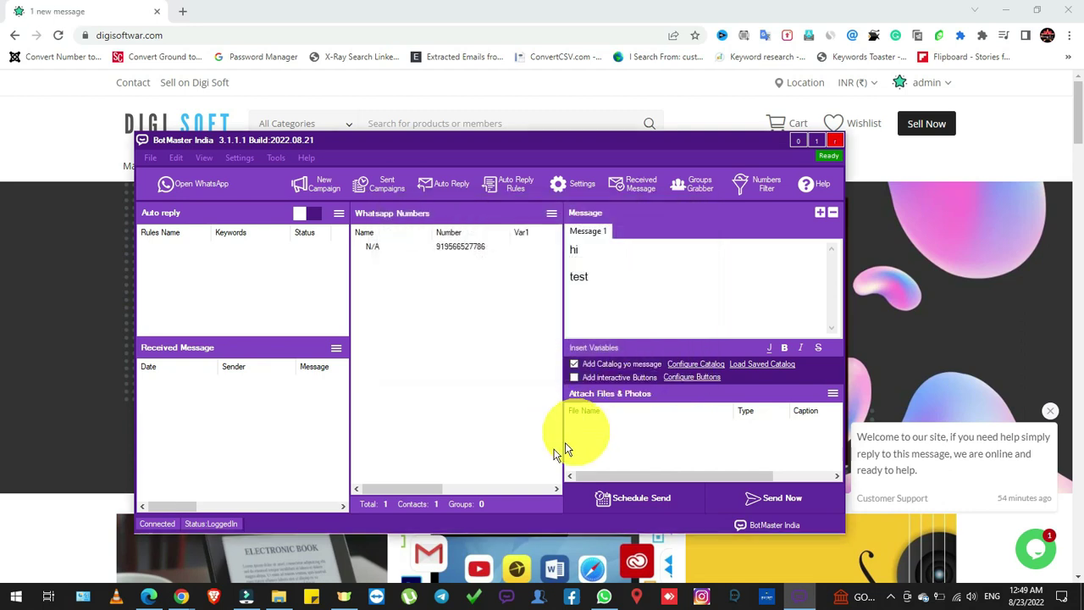
# Enable interactive buttons and attach banner-img.png as a photo
pyautogui.click(574, 377)
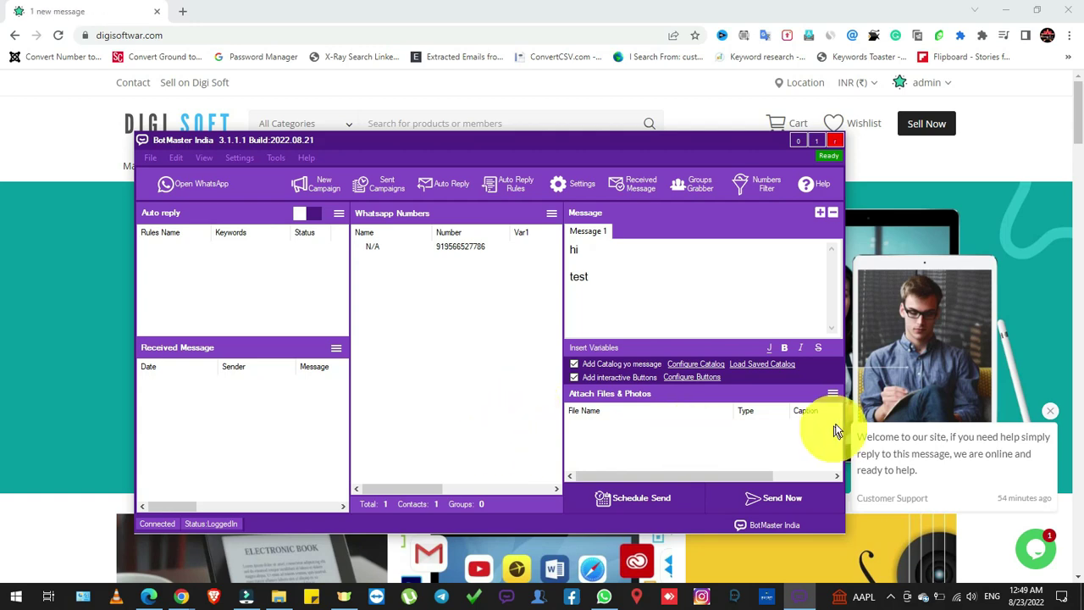
pyautogui.click(833, 393)
pyautogui.click(833, 393)
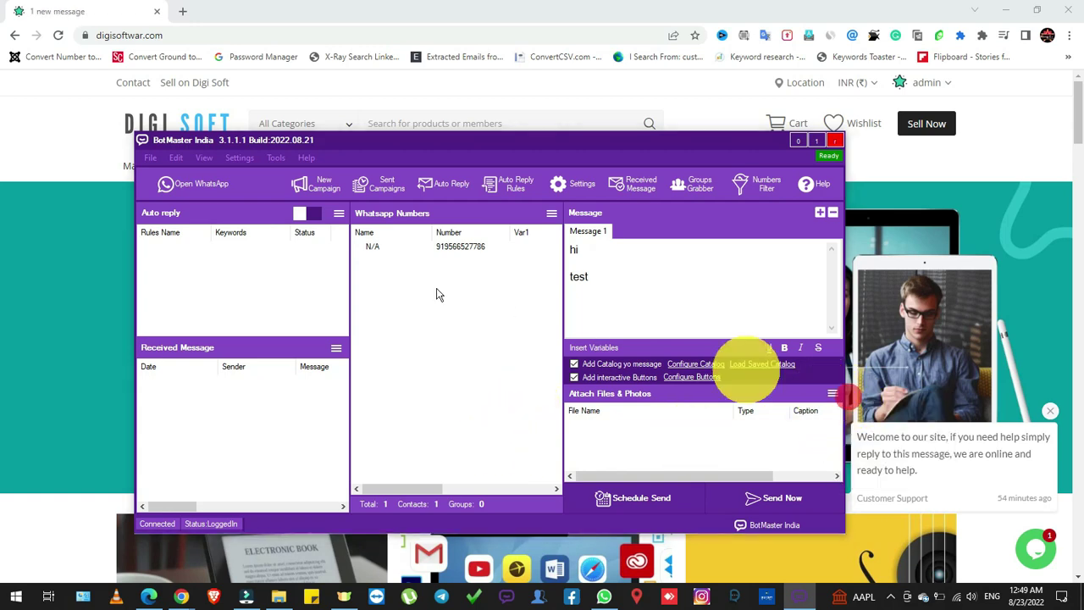
pyautogui.click(379, 278)
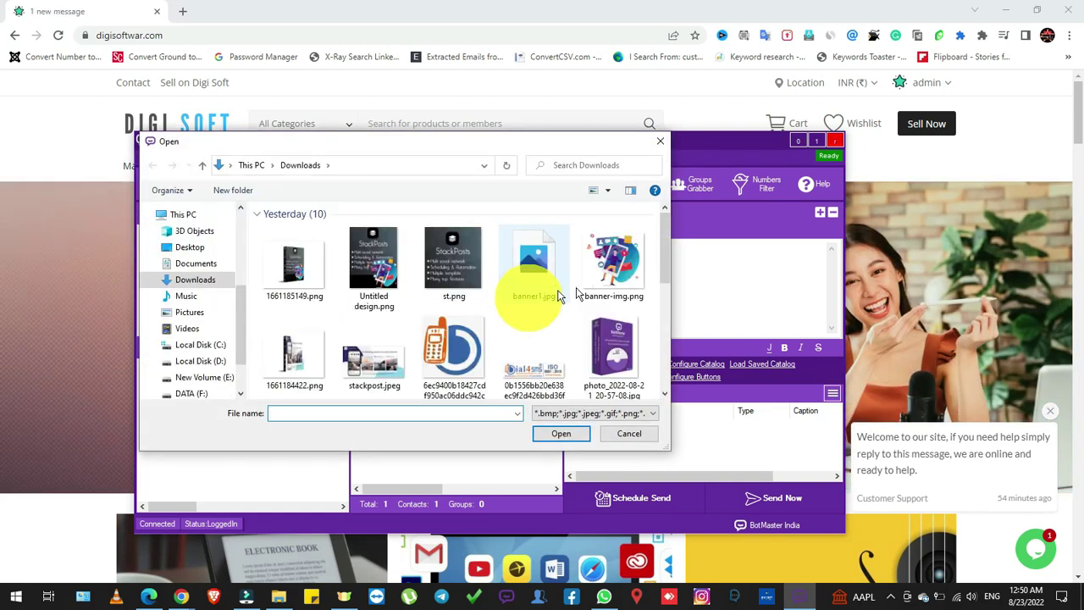
pyautogui.click(611, 261)
pyautogui.click(560, 434)
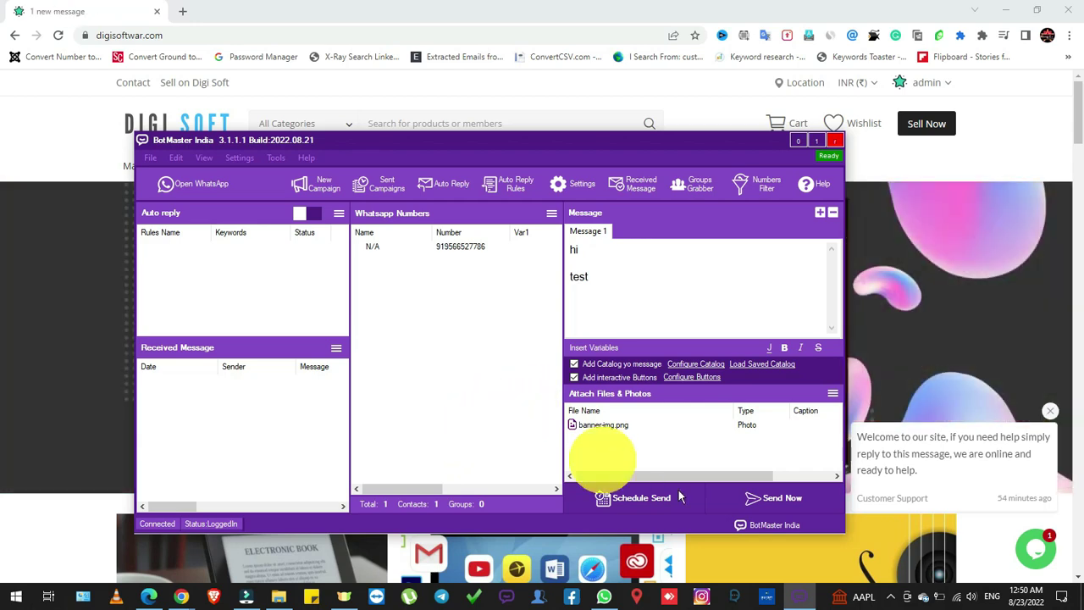
# Insert a [[randomtag]] variable right after 'test' in the message
pyautogui.click(632, 281)
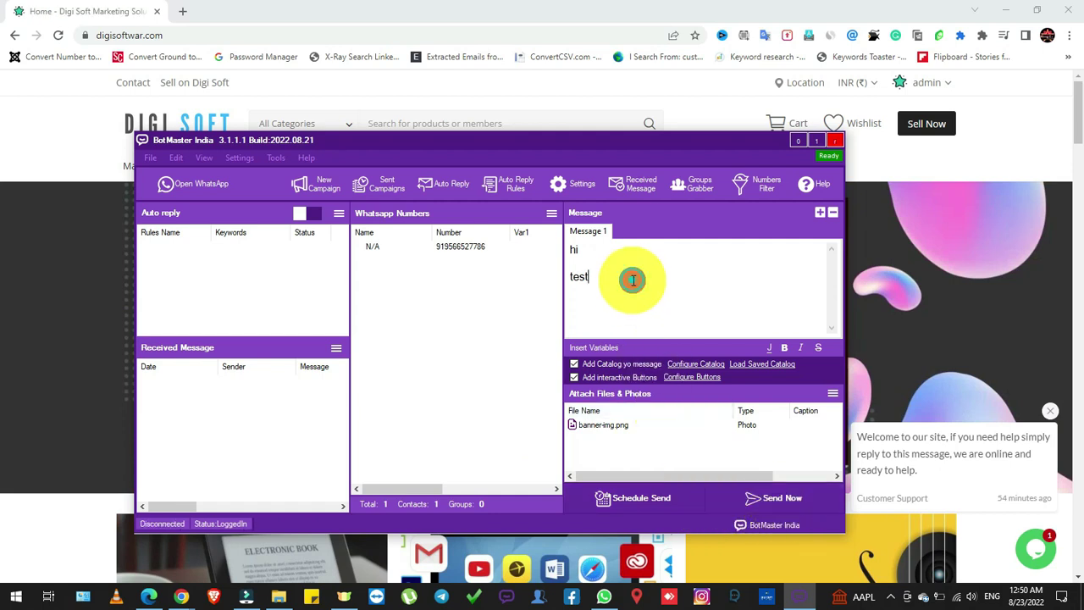
pyautogui.click(607, 348)
pyautogui.click(691, 432)
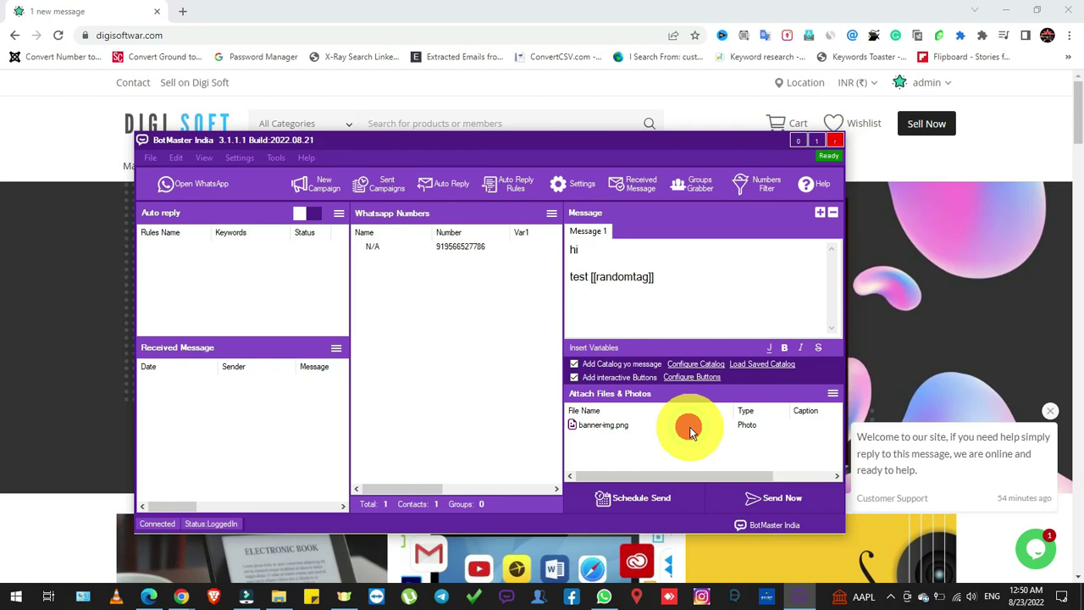
# Send the campaign now in Blind Mode, dismiss the completion notice and close the report
pyautogui.click(784, 498)
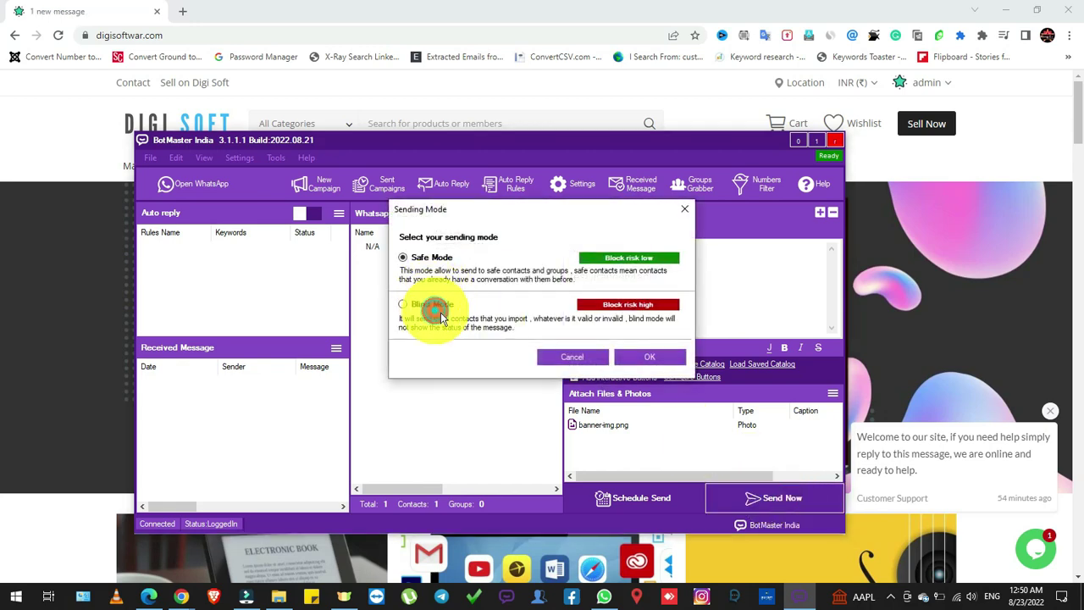
pyautogui.click(403, 304)
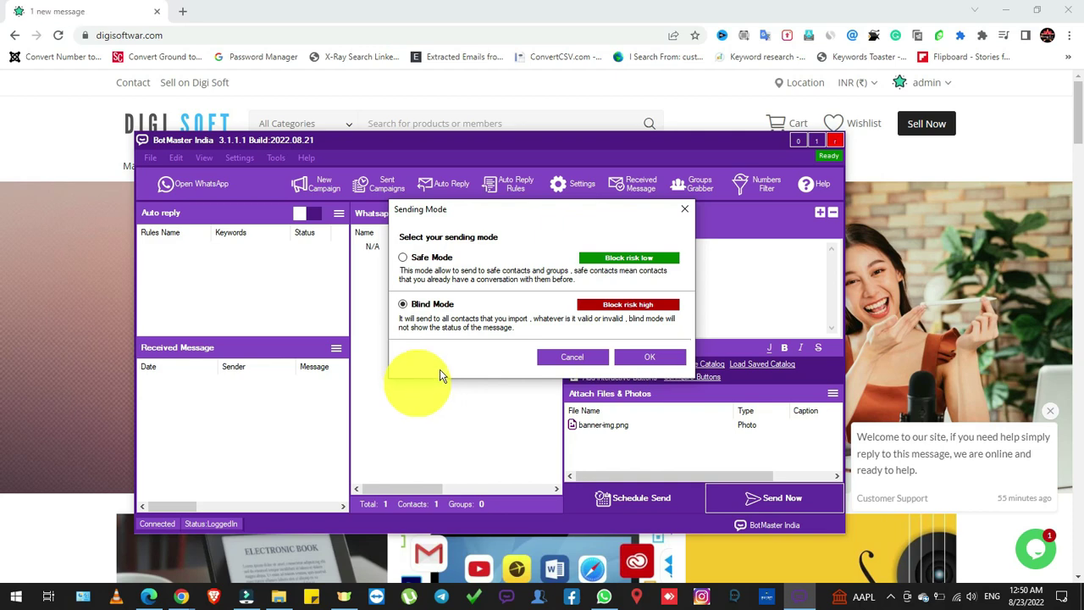
pyautogui.click(665, 360)
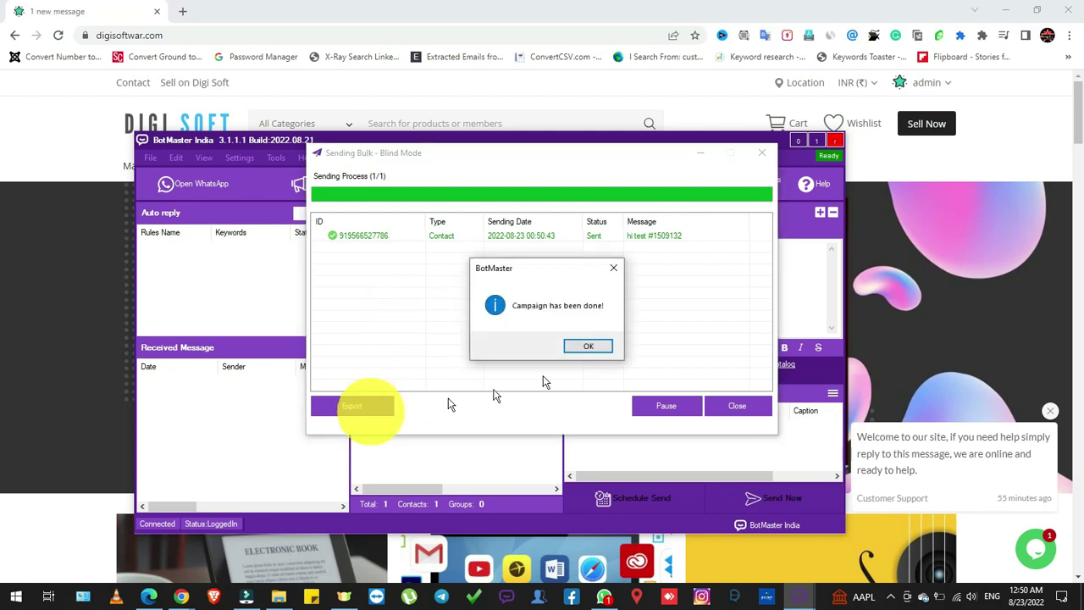
pyautogui.click(591, 346)
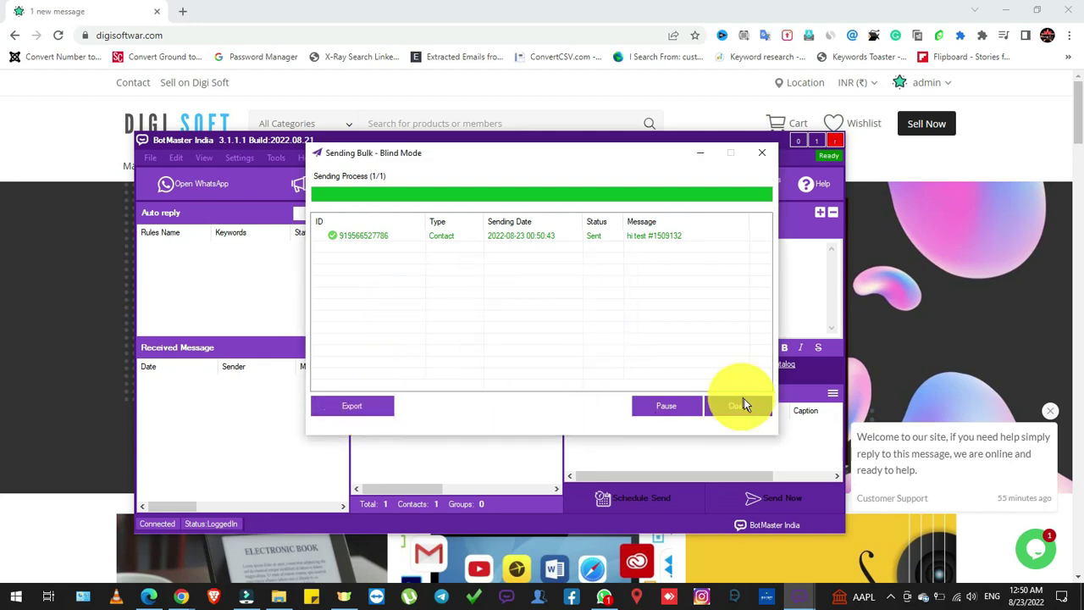
pyautogui.click(740, 407)
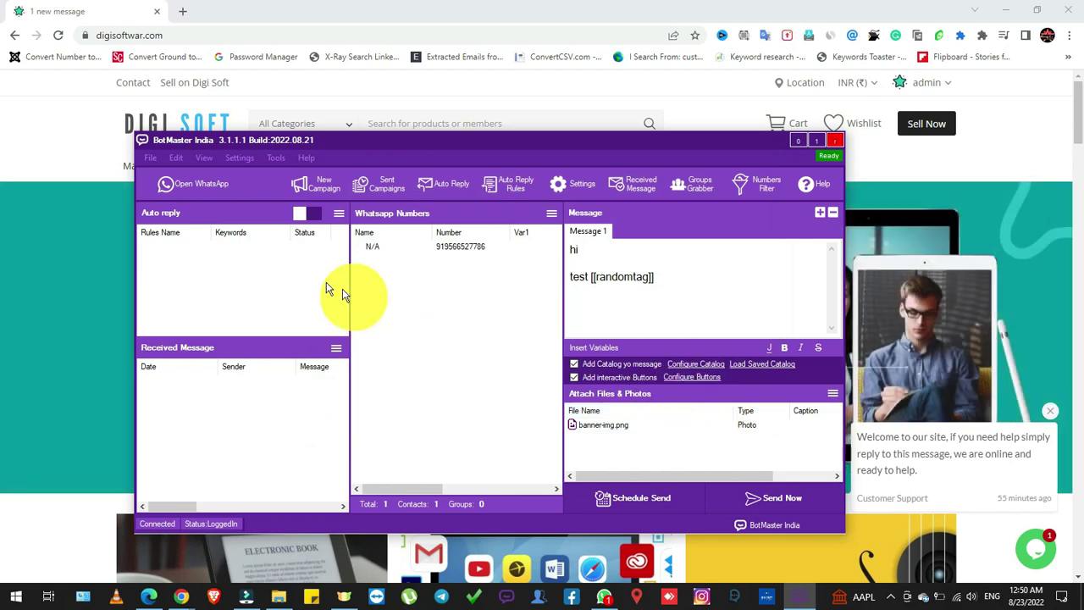
# Open the recipient's WhatsApp chat and inspect the 'test #1509132' message with buttons, catalog and image
pyautogui.click(228, 188)
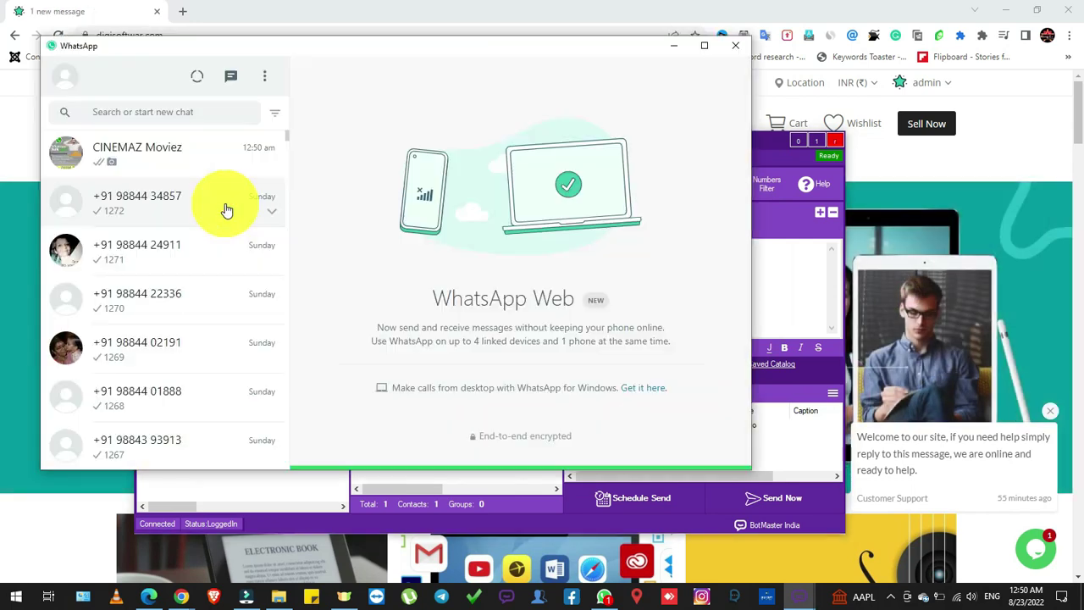
pyautogui.click(174, 155)
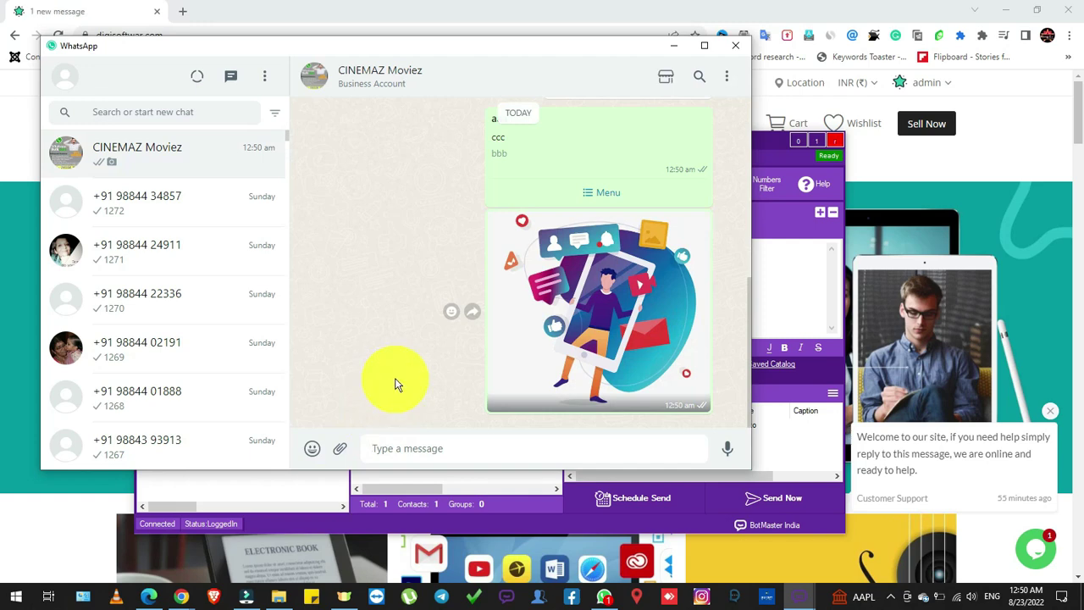
pyautogui.scroll(3, 395, 381)
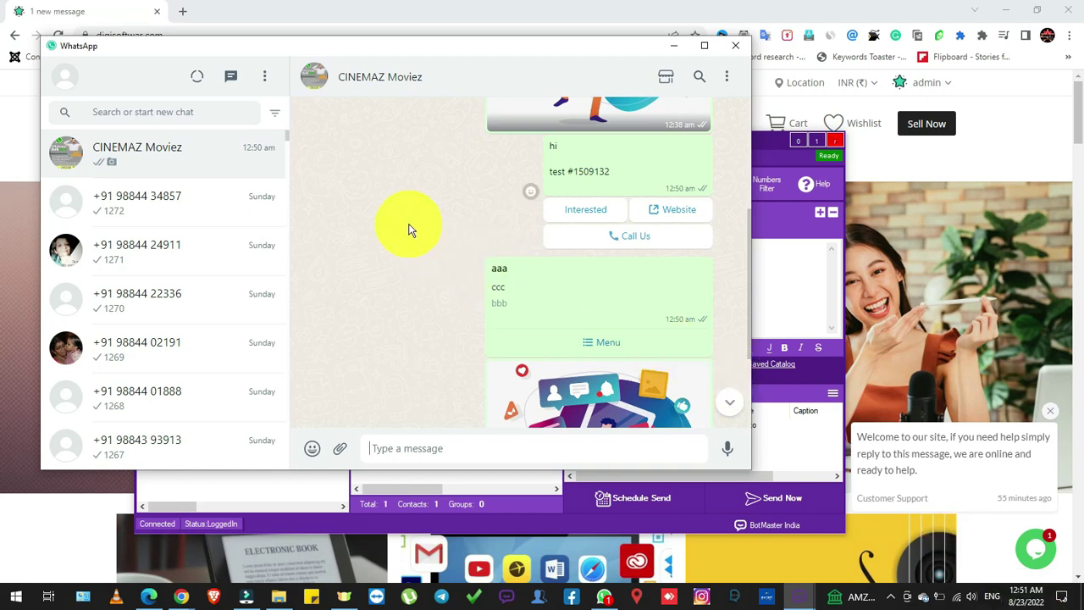
pyautogui.scroll(-1, 410, 229)
pyautogui.scroll(1, 411, 228)
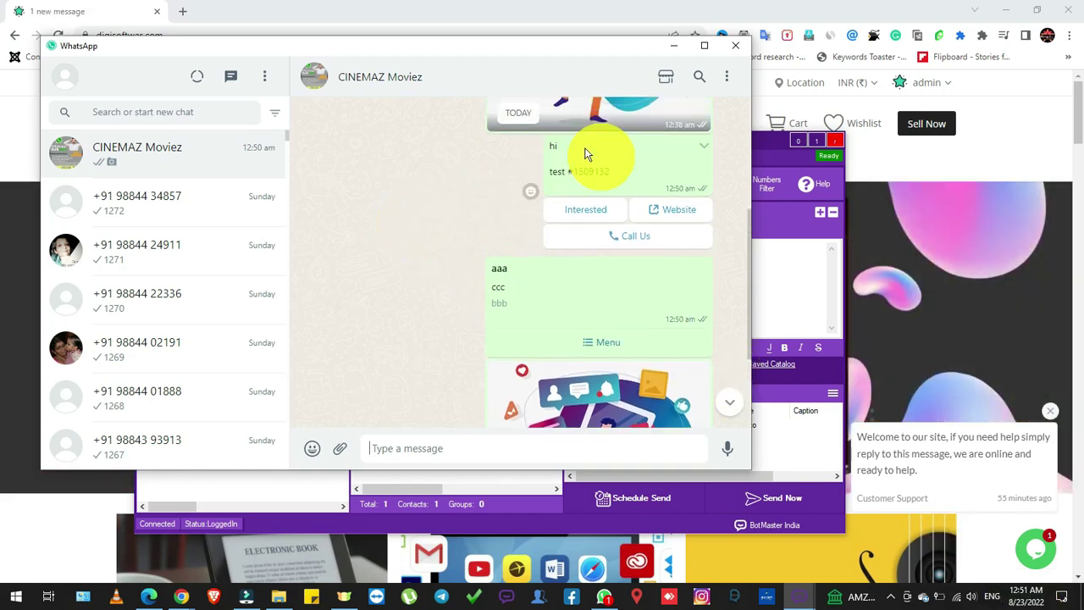
pyautogui.doubleClick(601, 172)
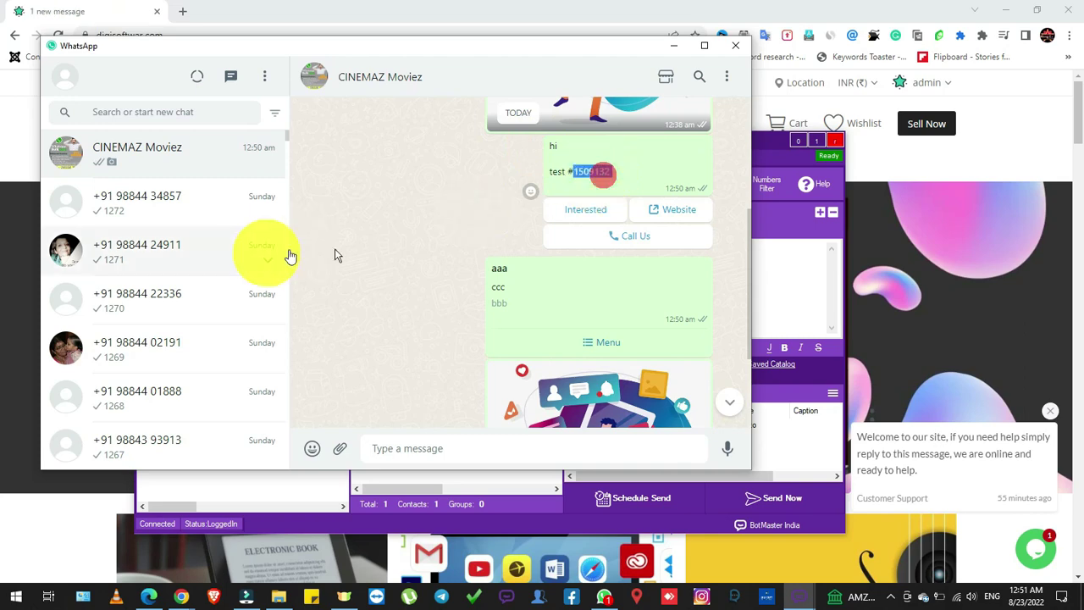
pyautogui.click(447, 208)
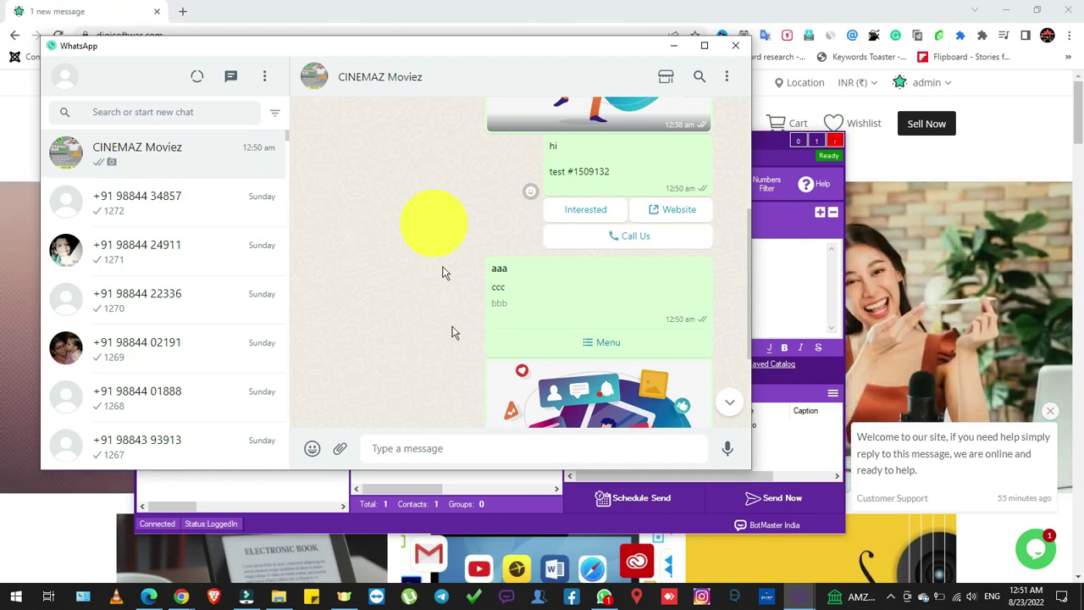
# Try the message's Call Us and Website buttons, dismissing the call notice and cancelling the website
pyautogui.click(638, 246)
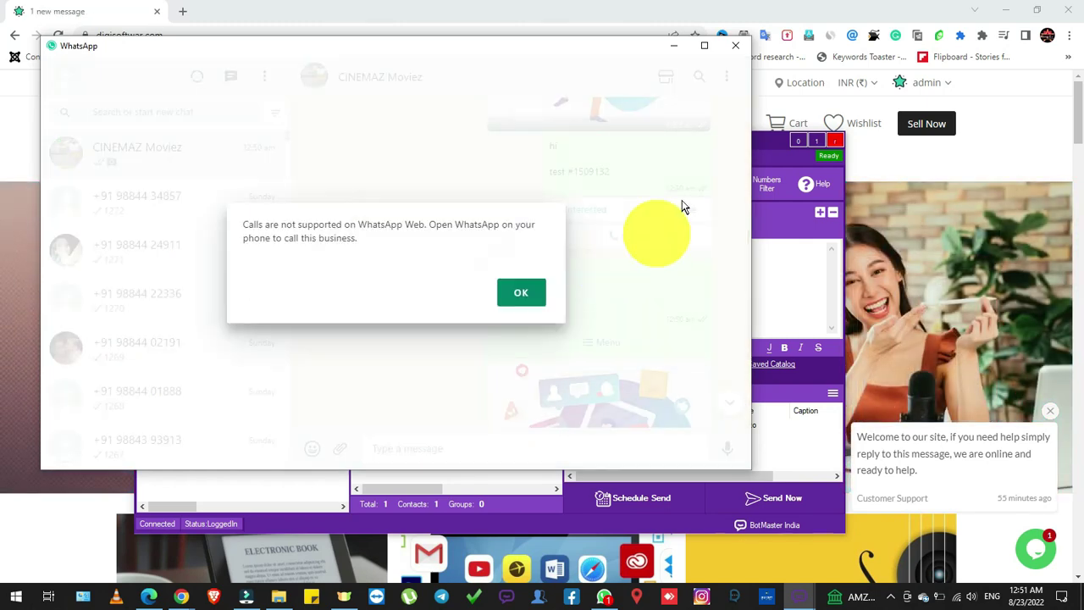
pyautogui.click(520, 297)
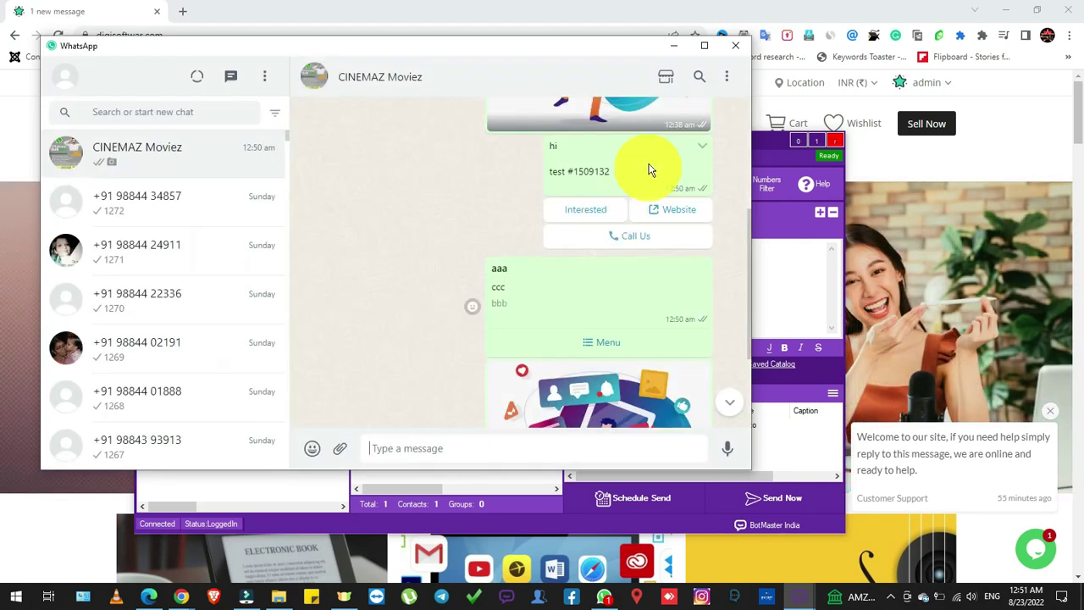
pyautogui.click(666, 211)
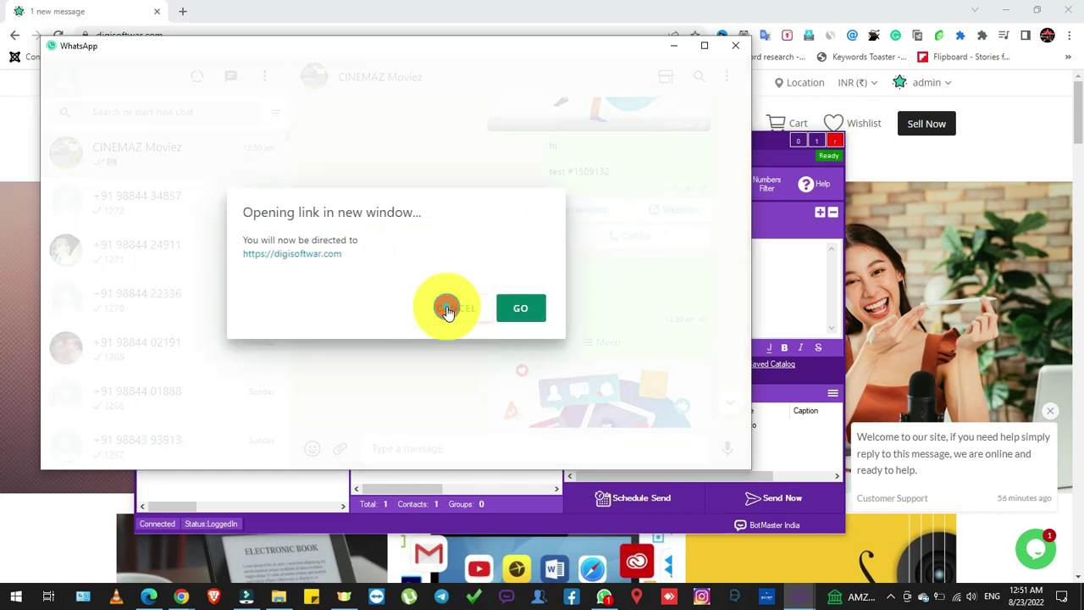
pyautogui.click(447, 310)
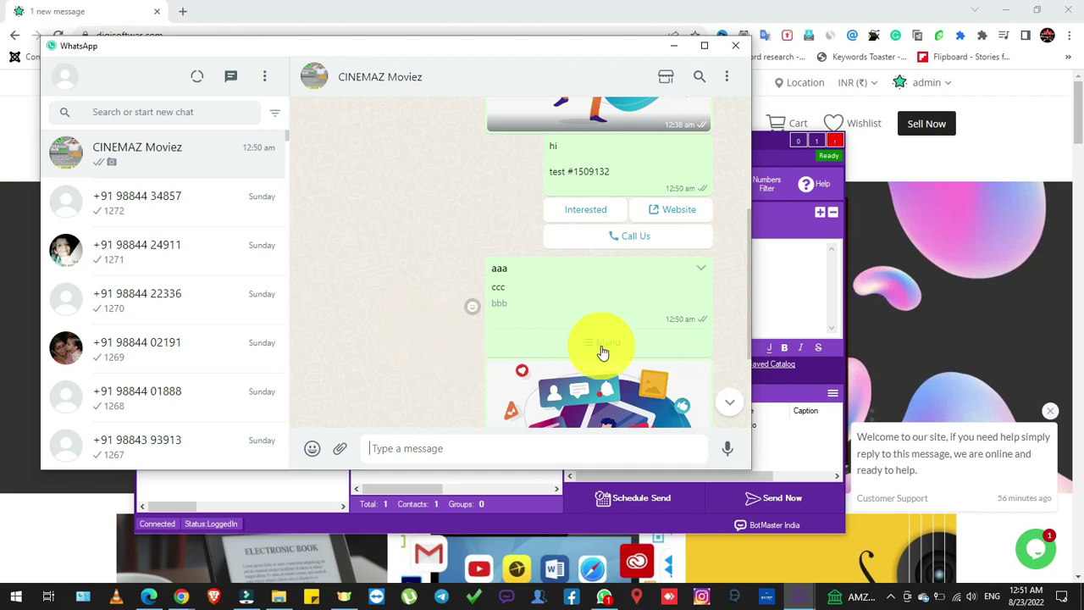
# Reply to the campaign by choosing ddd from the message's menu list
pyautogui.click(601, 344)
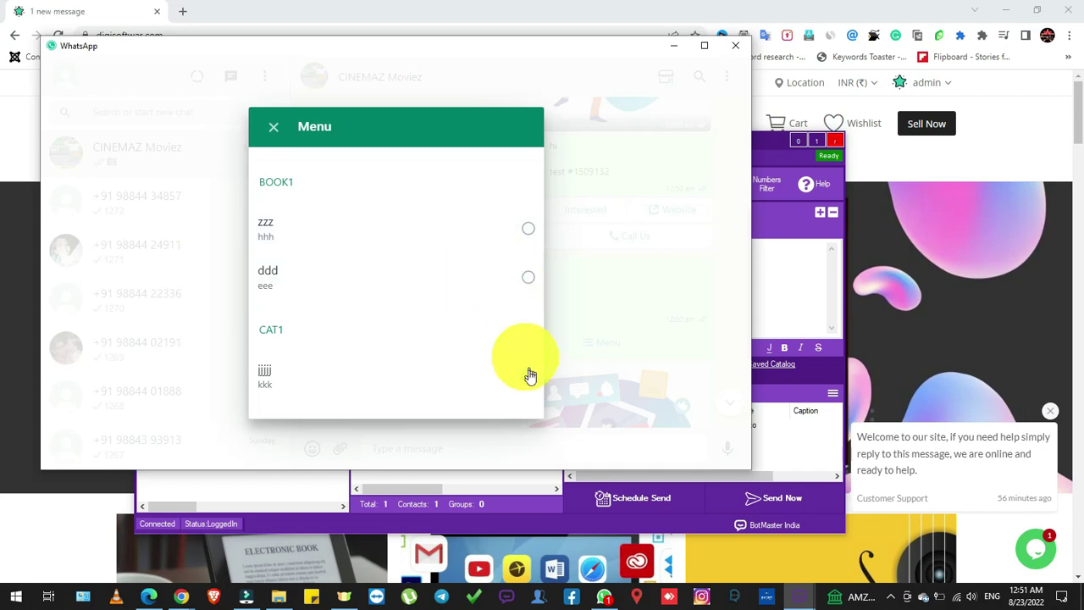
pyautogui.click(525, 282)
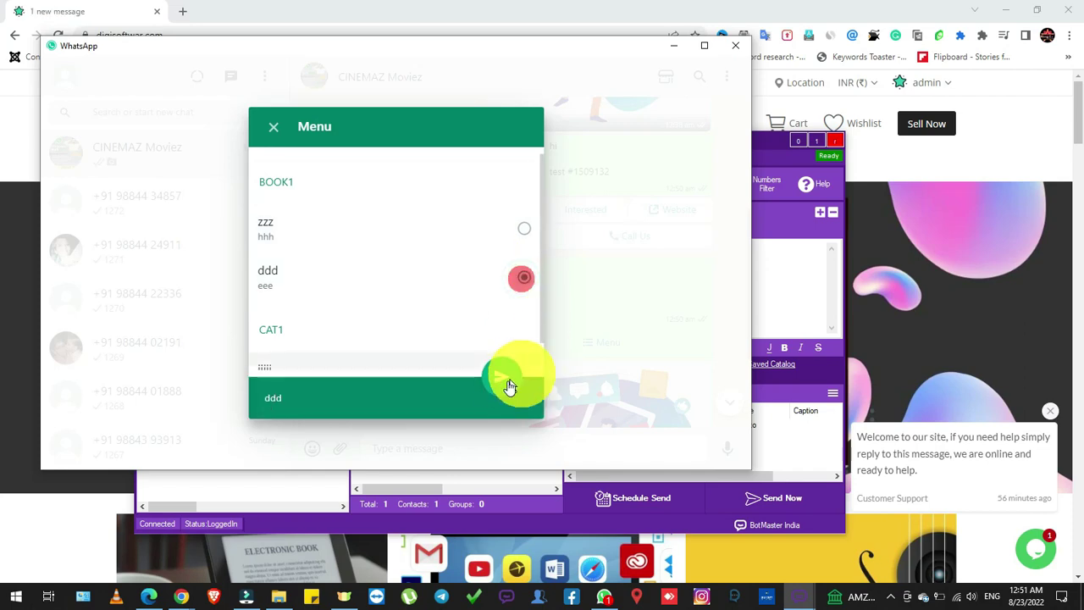
pyautogui.click(507, 383)
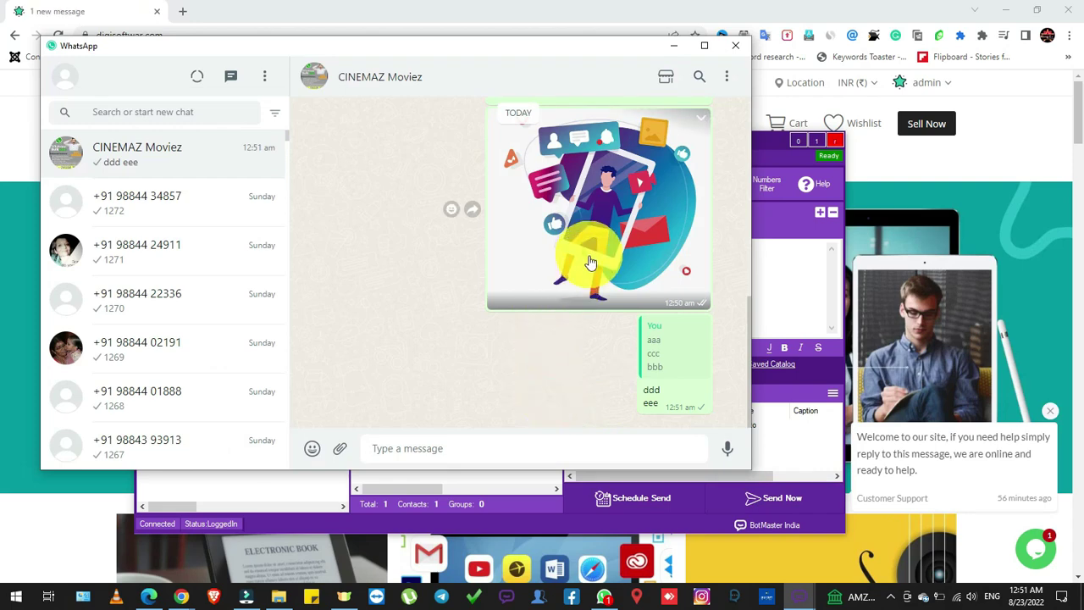
# Minimize WhatsApp and open BotMaster's WhatsApp Numbers Filter tool
pyautogui.click(674, 45)
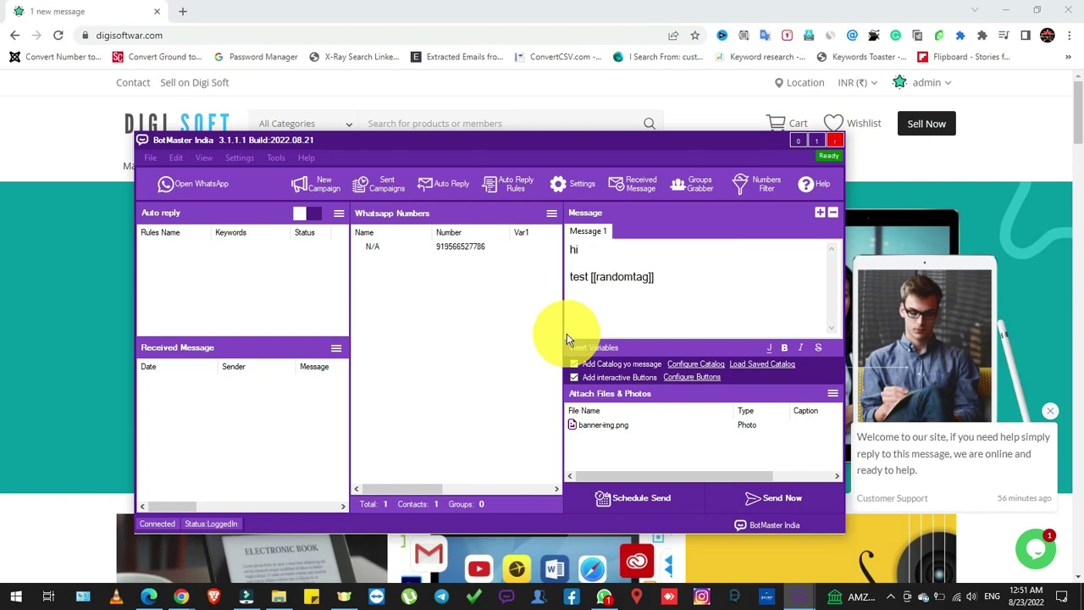
pyautogui.click(685, 269)
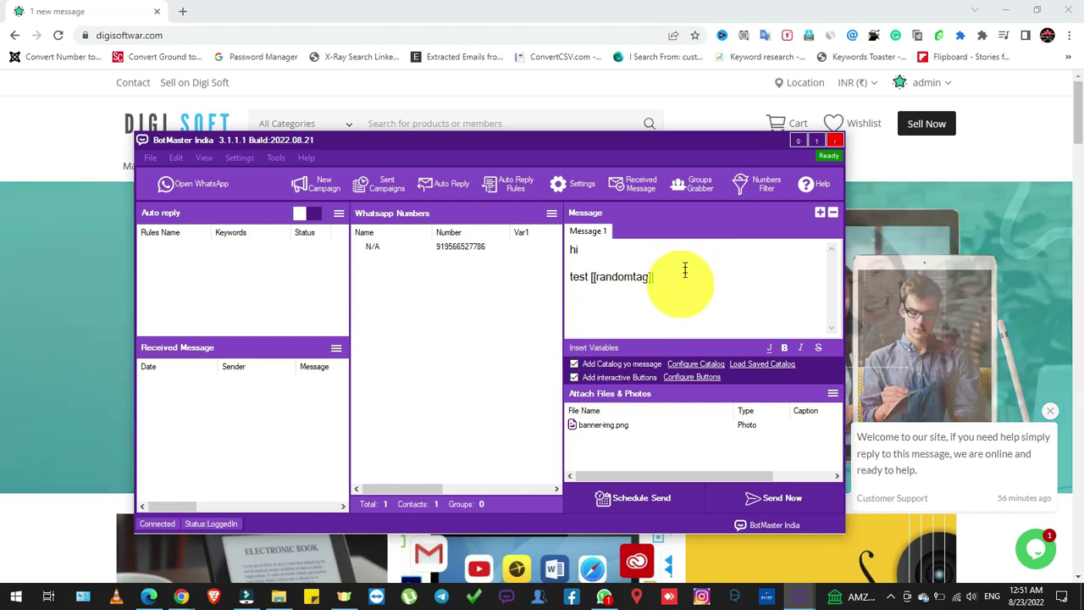
pyautogui.click(759, 195)
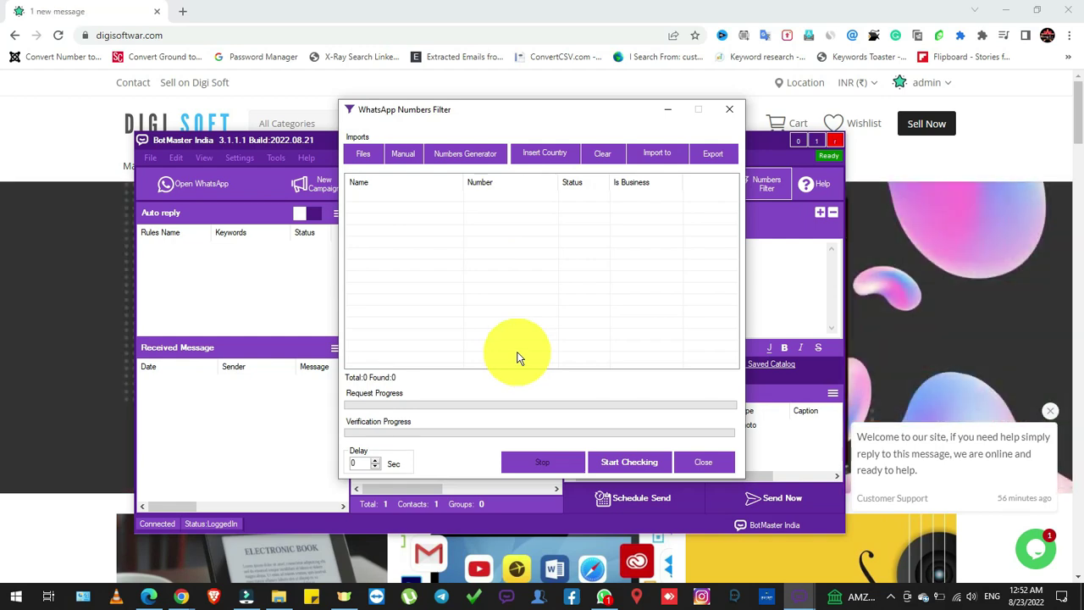
# View the Files > import From File dialog, then close it
pyautogui.click(360, 154)
pyautogui.click(416, 177)
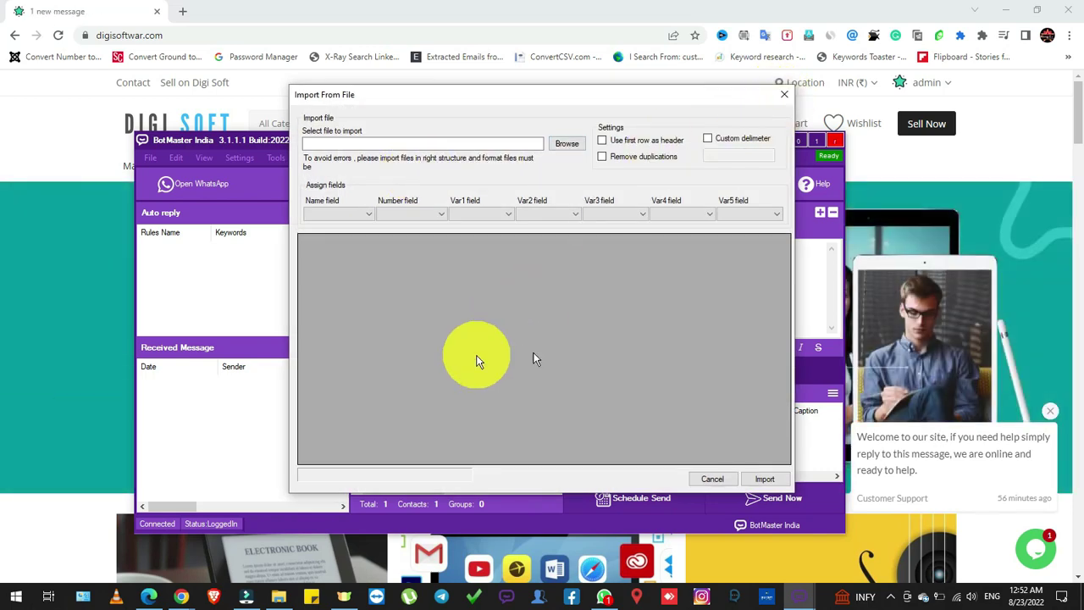
pyautogui.click(783, 100)
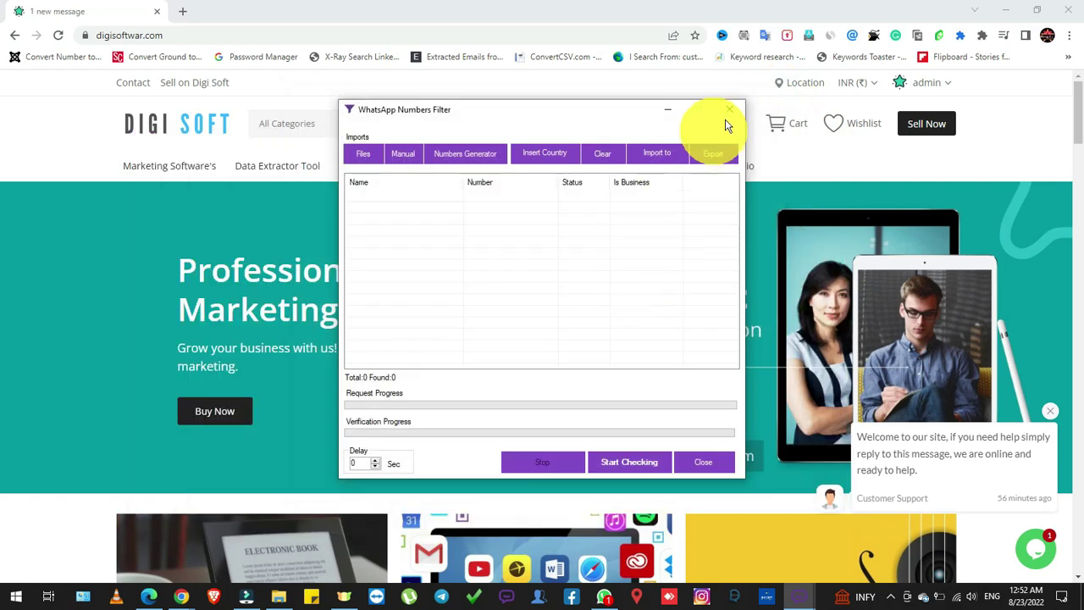
# Close the Numbers Filter and bring the BotMaster window back to the front
pyautogui.click(727, 112)
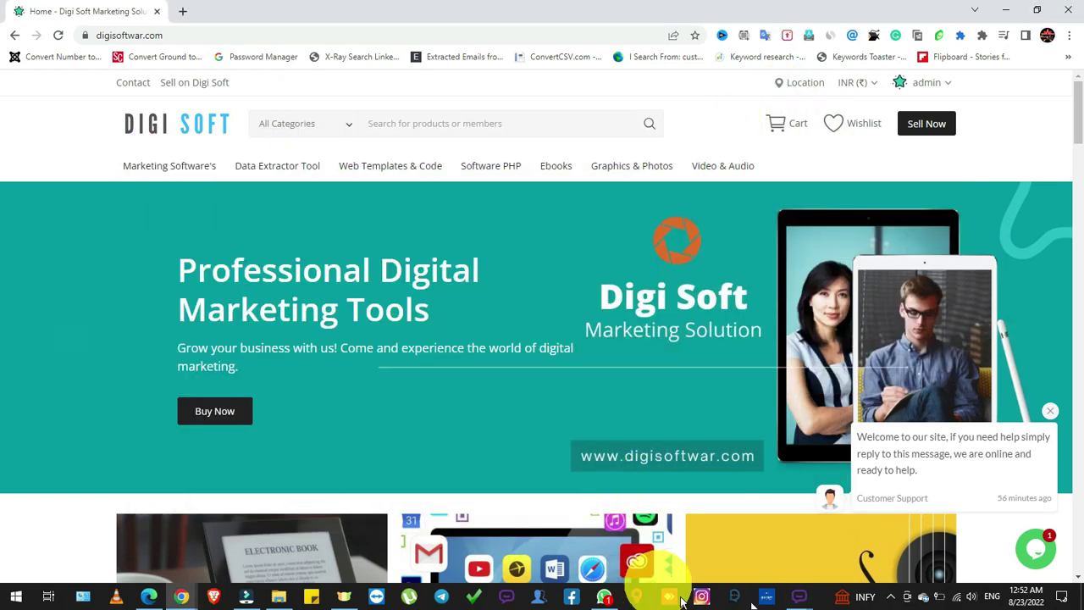
pyautogui.moveTo(794, 599)
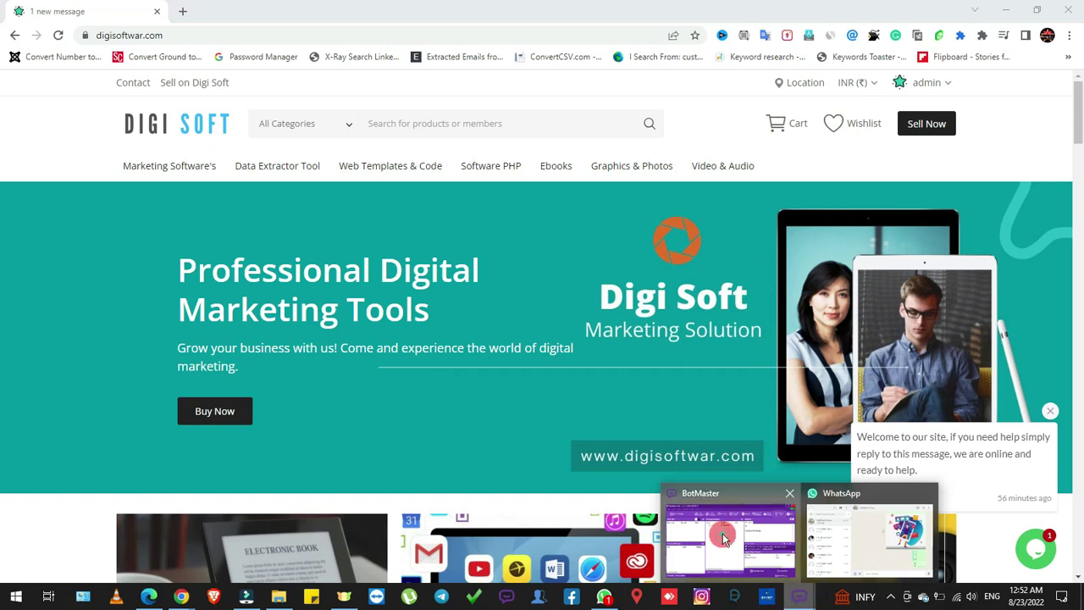
pyautogui.click(723, 536)
# Fetch the WhatsApp groups in Groups Grabber, listing two groups including Test, then close it
pyautogui.click(696, 185)
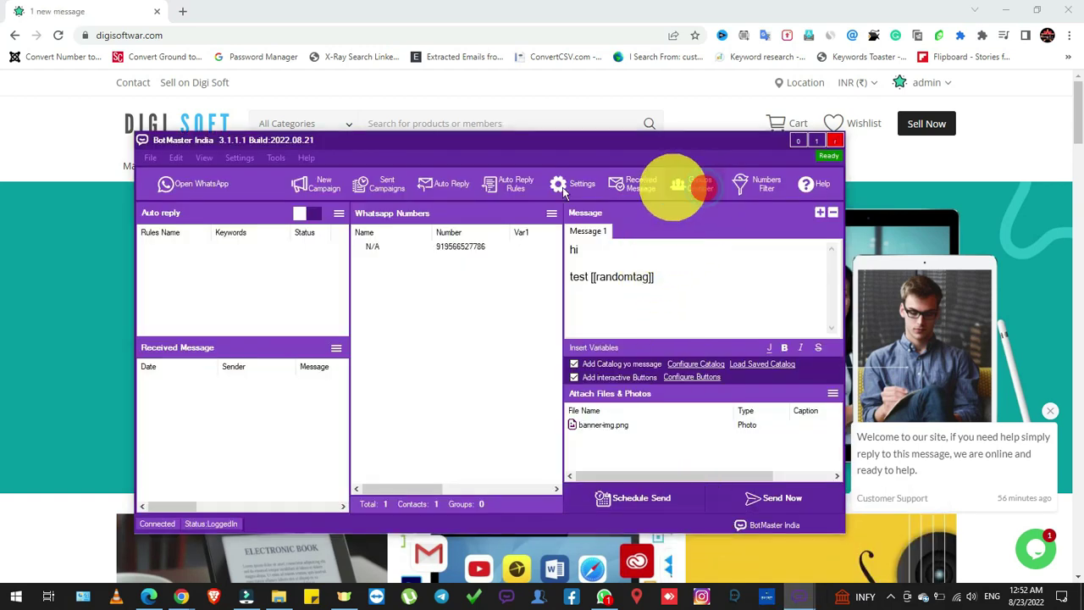
pyautogui.click(424, 158)
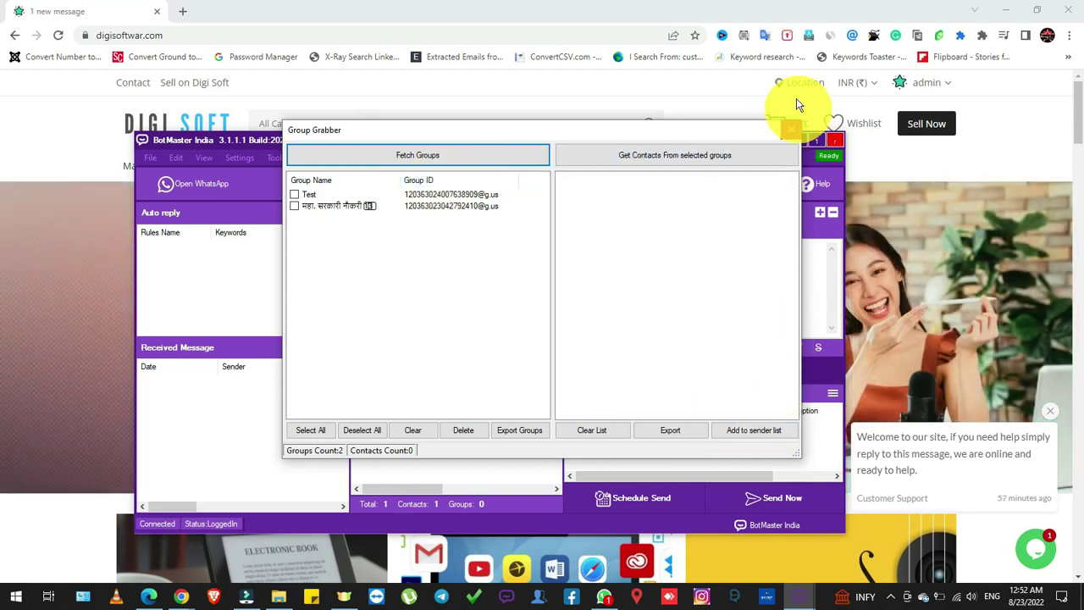
pyautogui.click(790, 131)
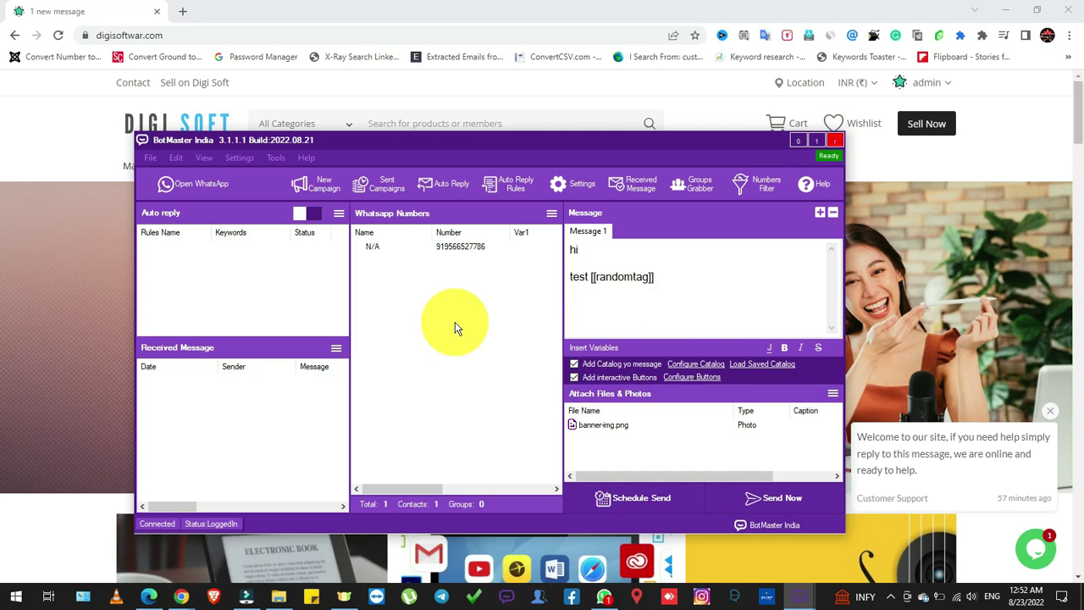
pyautogui.click(508, 183)
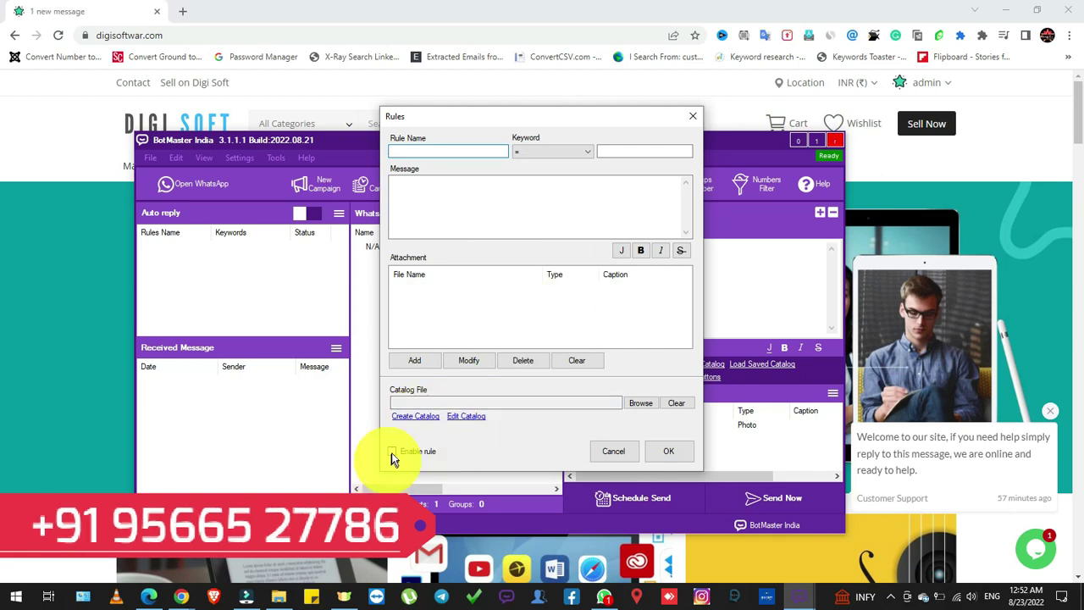
pyautogui.click(692, 118)
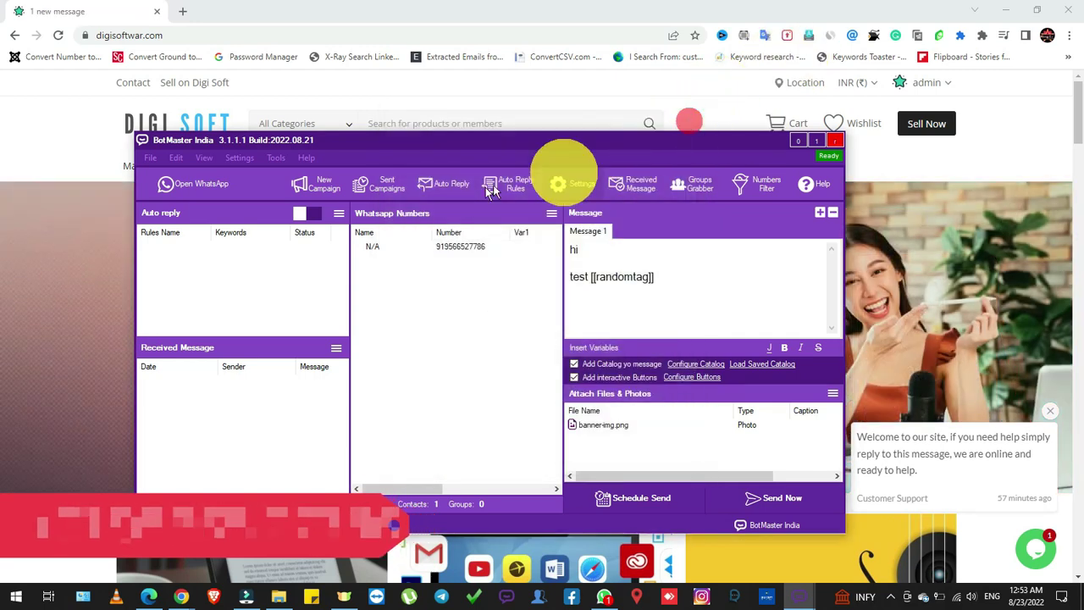
pyautogui.click(438, 187)
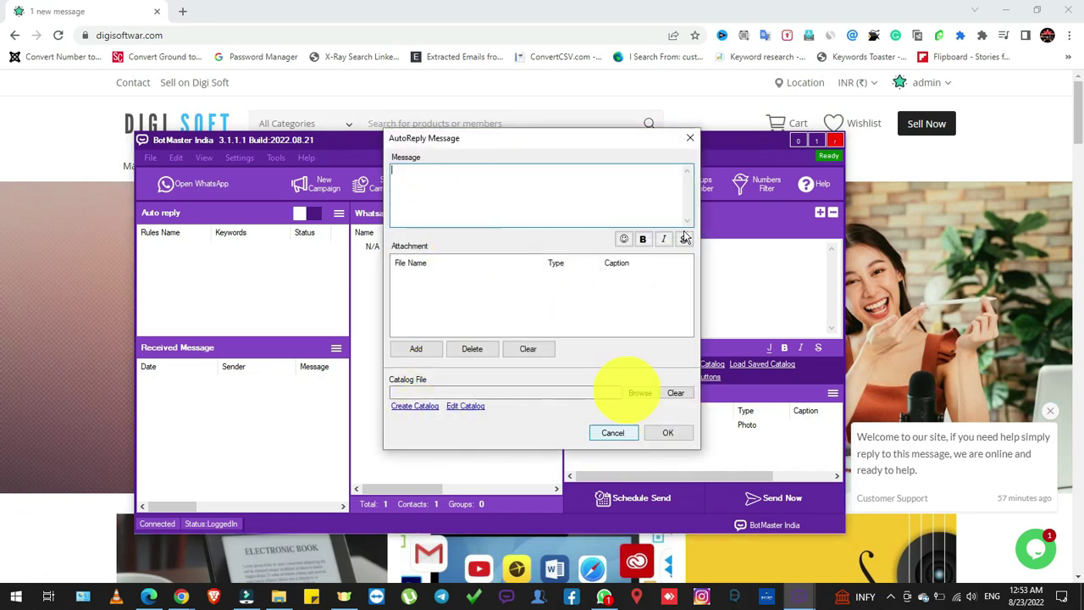
pyautogui.click(690, 137)
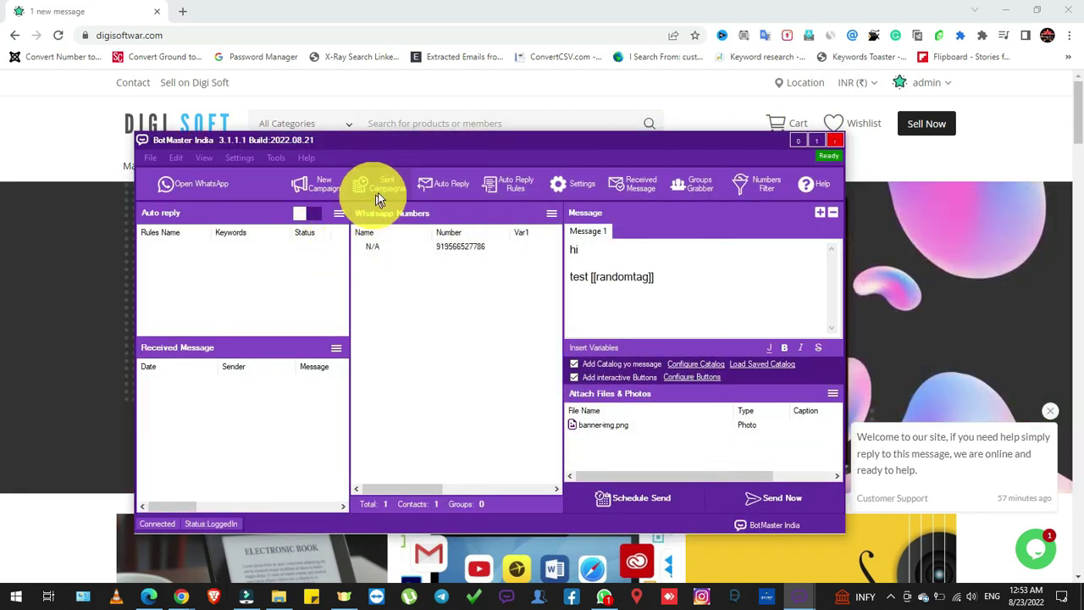
pyautogui.click(379, 198)
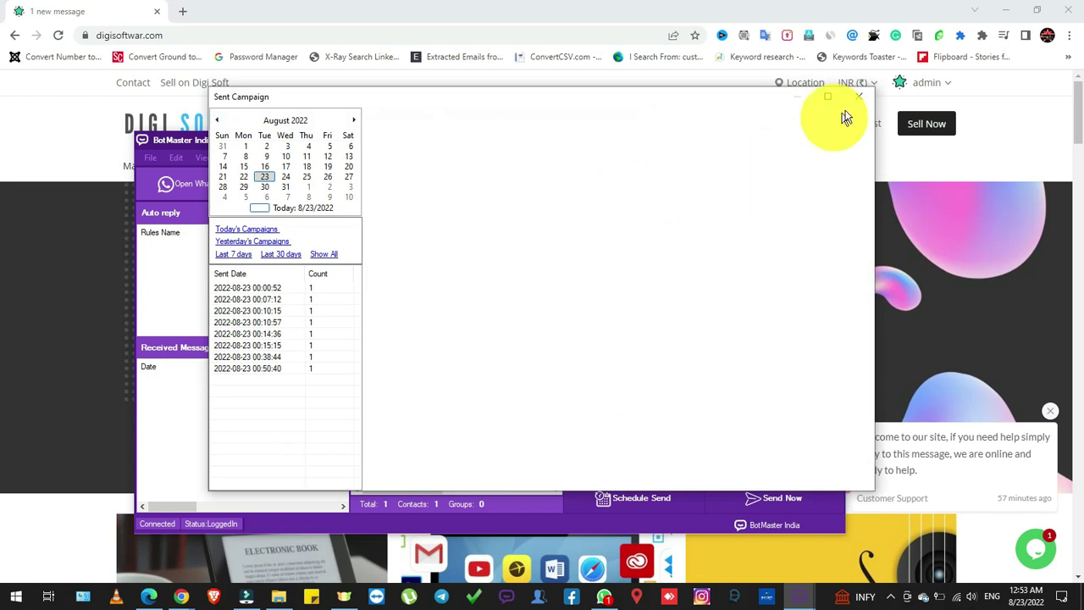
pyautogui.click(860, 97)
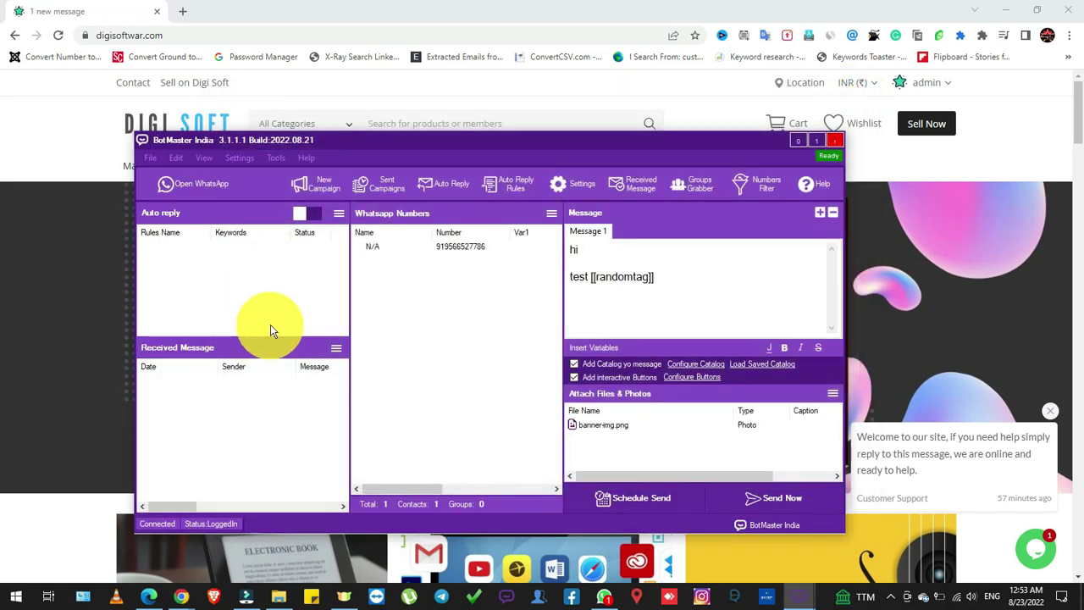